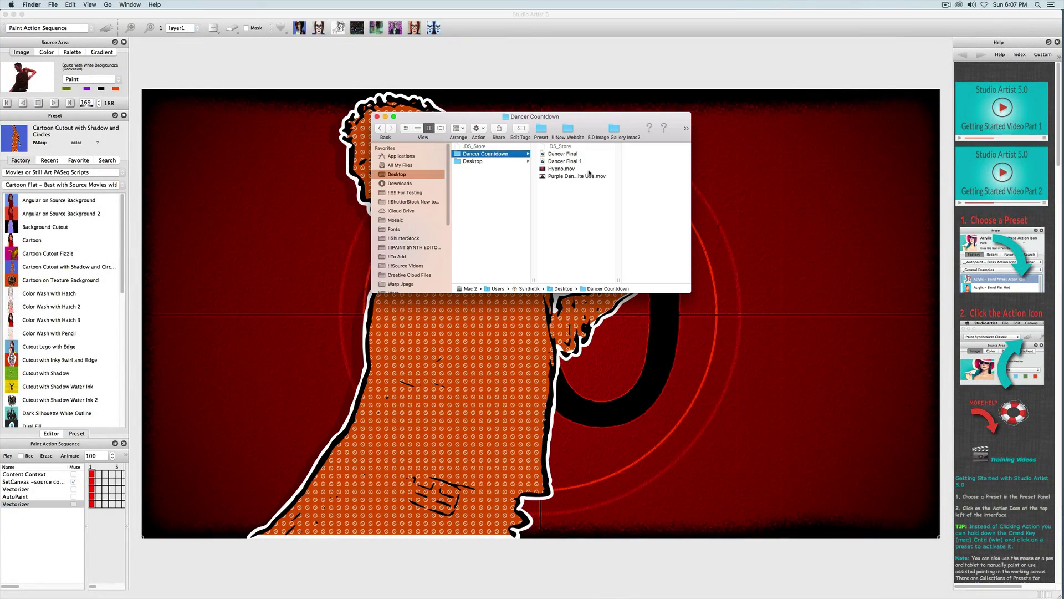
Load Purple Dancer White Use.mov from the Dancer Countdown folder as the source movie in Studio Artist
left_click(569, 176)
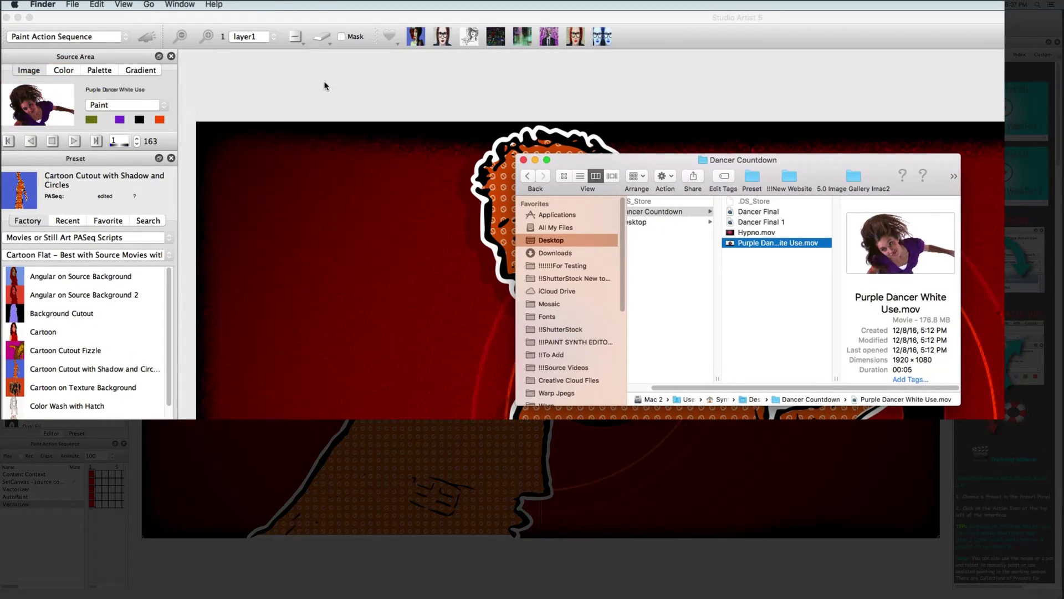
left_click(324, 86)
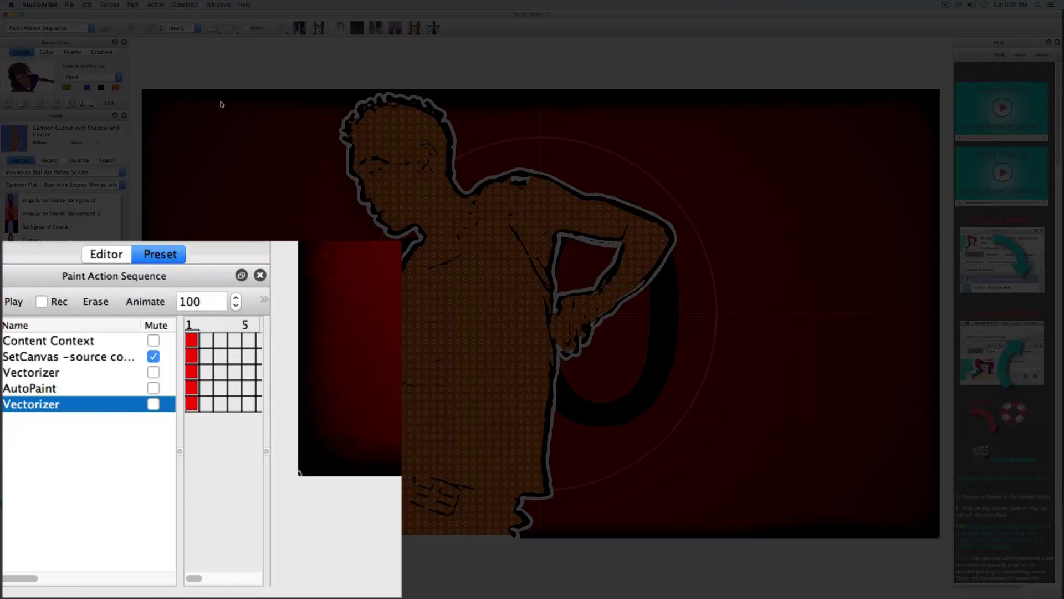
Play the paint action sequence over the dancer movie, then return to the Content Context step
left_click(13, 301)
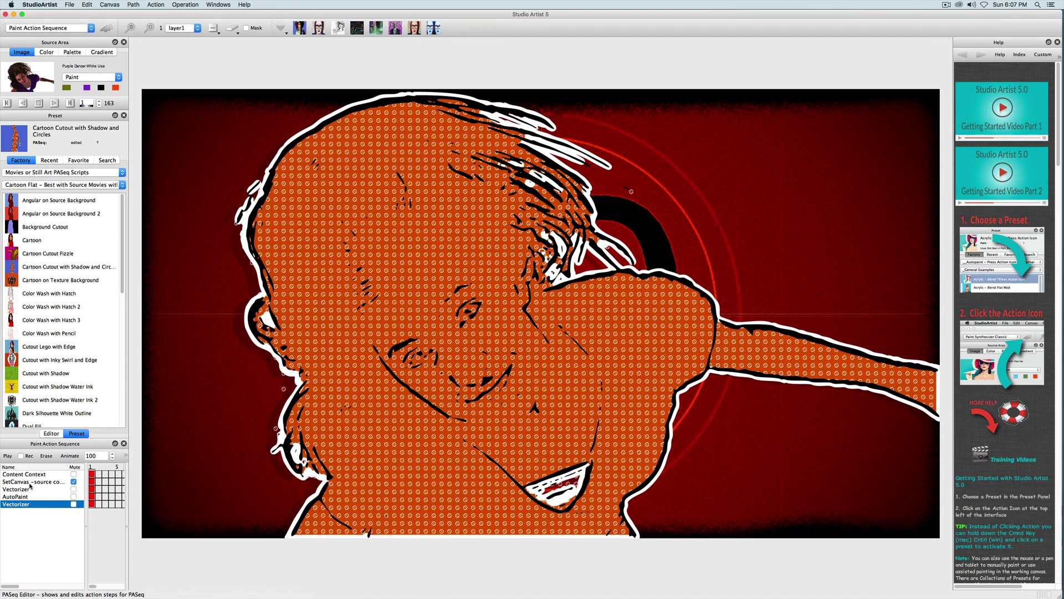
left_click(91, 474)
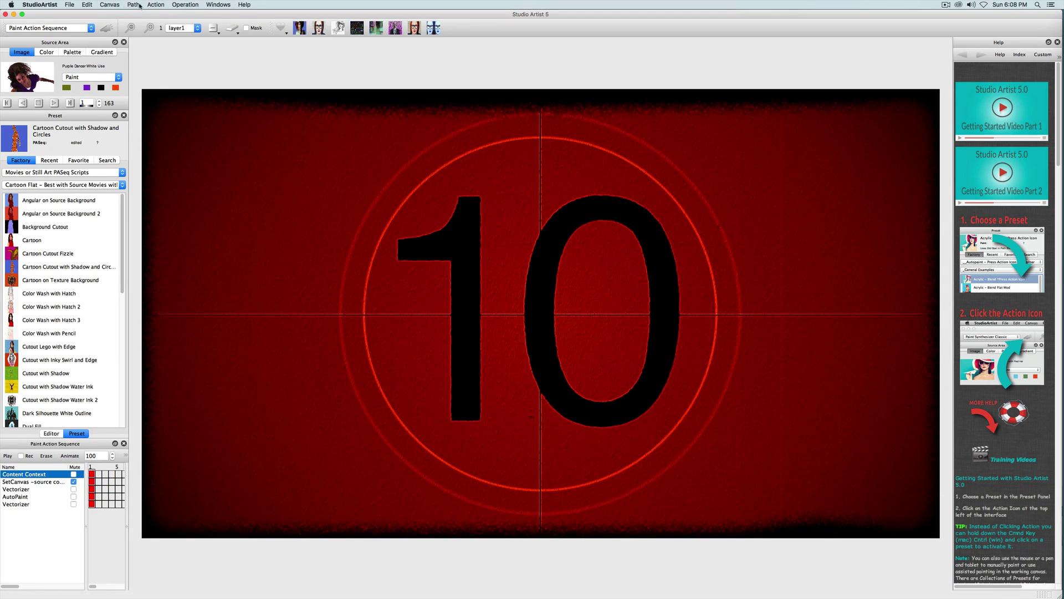
Record a multiple-key Content Context step from Desktop/Dancer Countdown/Hypno.mov, cancelling the repeat dialog
left_click(156, 5)
mouse_move(178, 57)
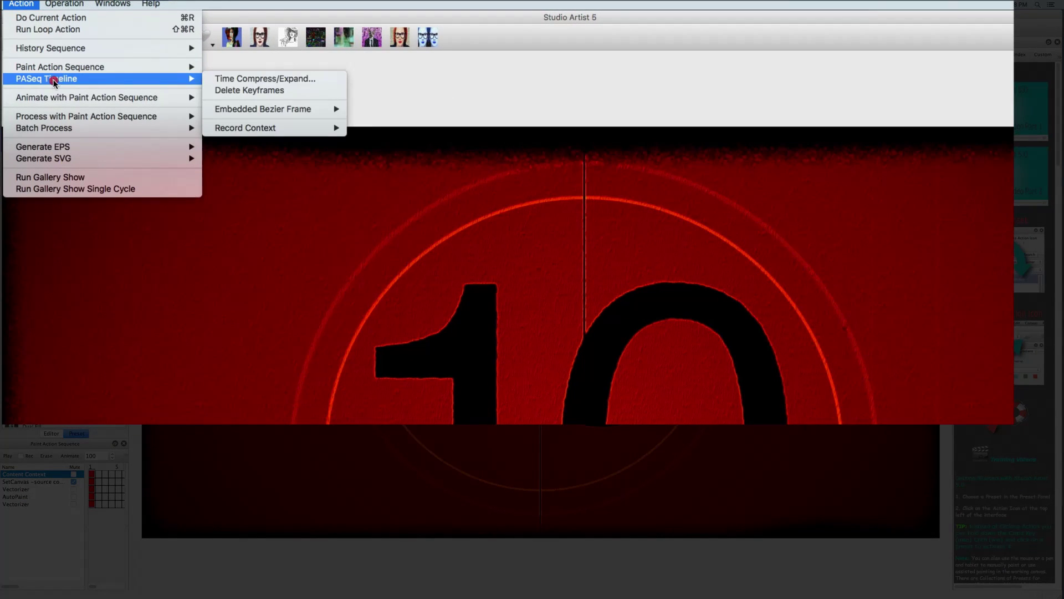
mouse_move(331, 129)
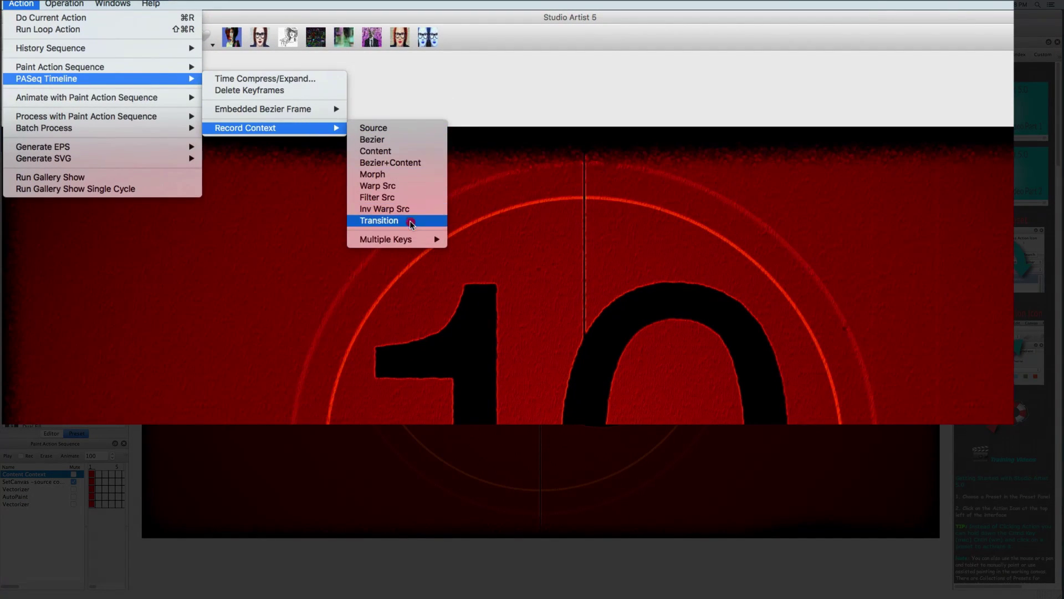
mouse_move(424, 240)
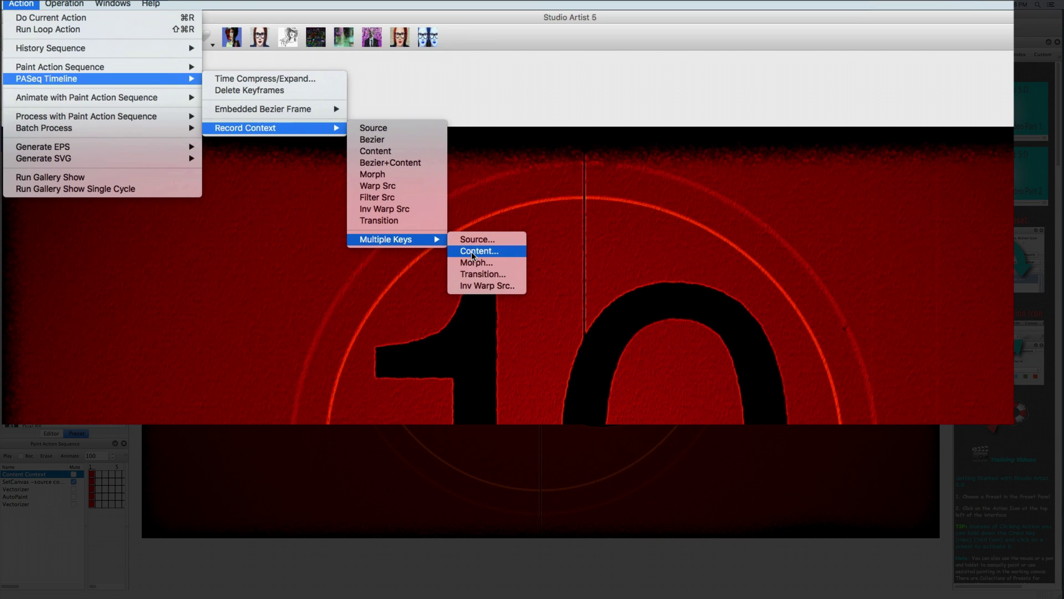
left_click(471, 251)
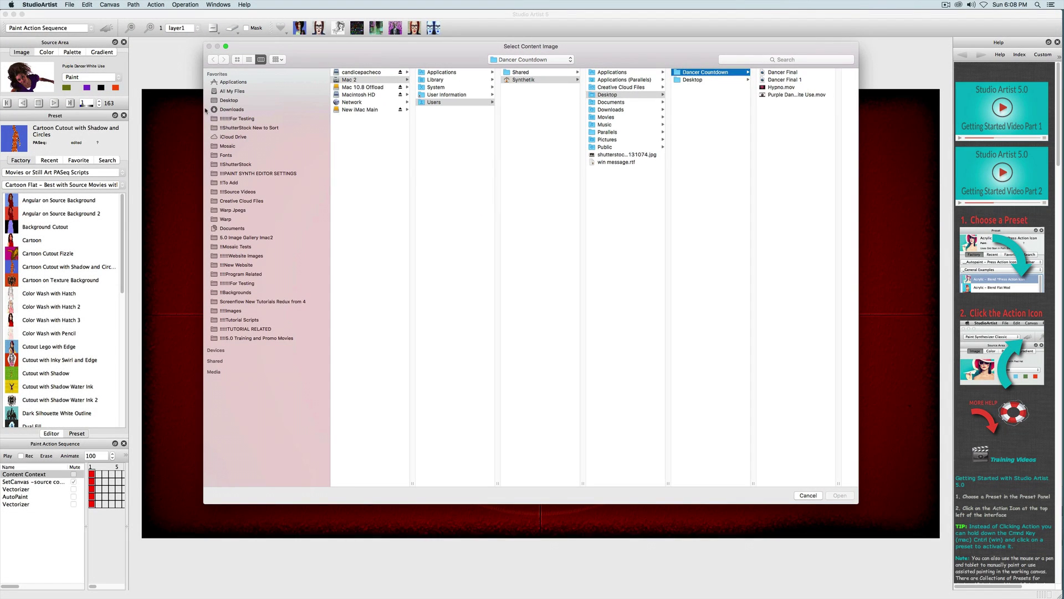
left_click(225, 101)
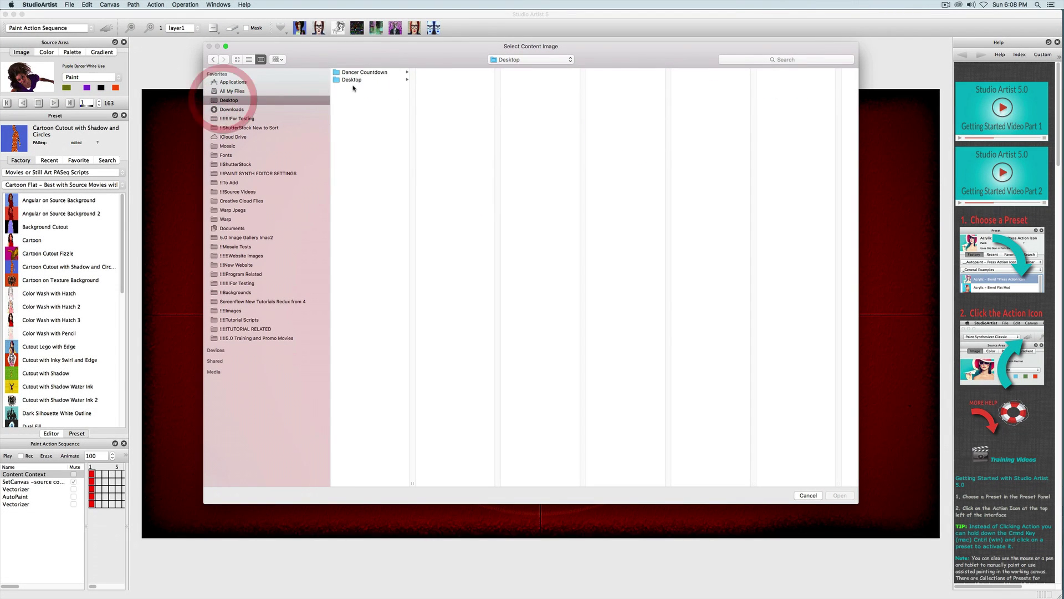
left_click(363, 72)
left_click(445, 88)
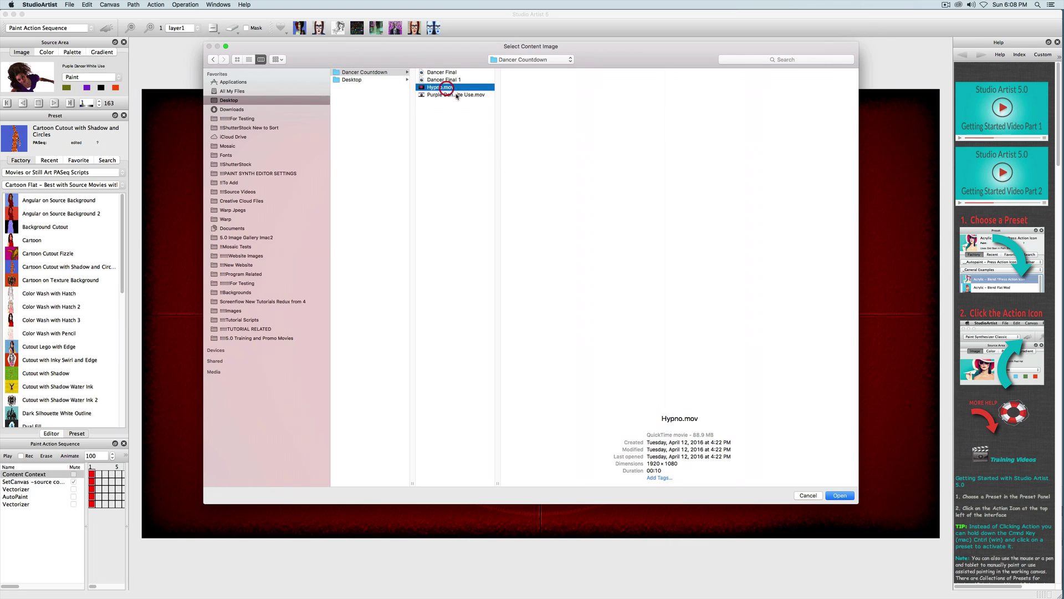
left_click(679, 241)
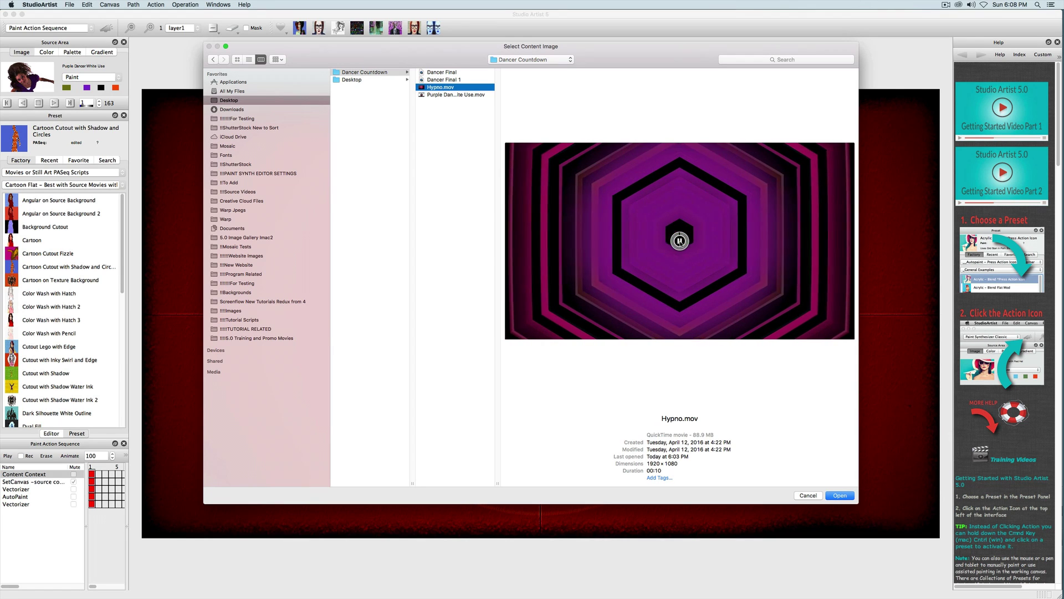
left_click(680, 241)
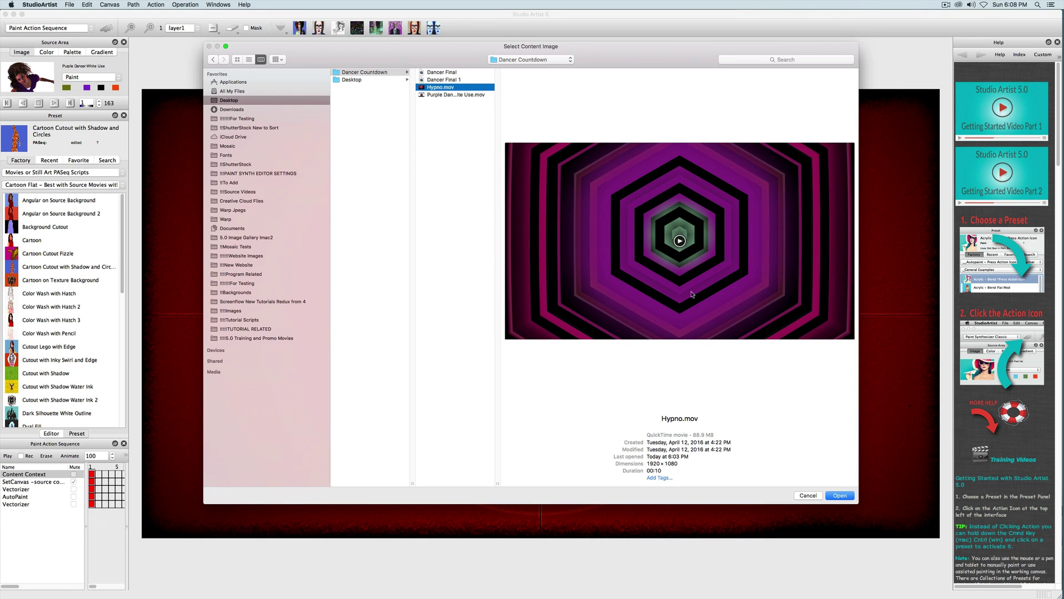
left_click(840, 495)
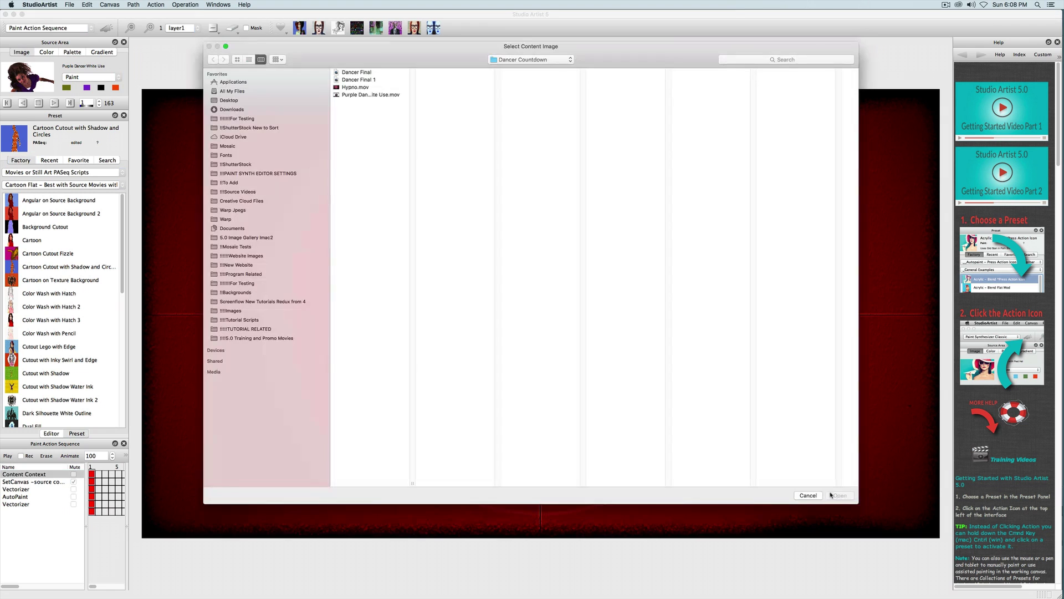
left_click(808, 496)
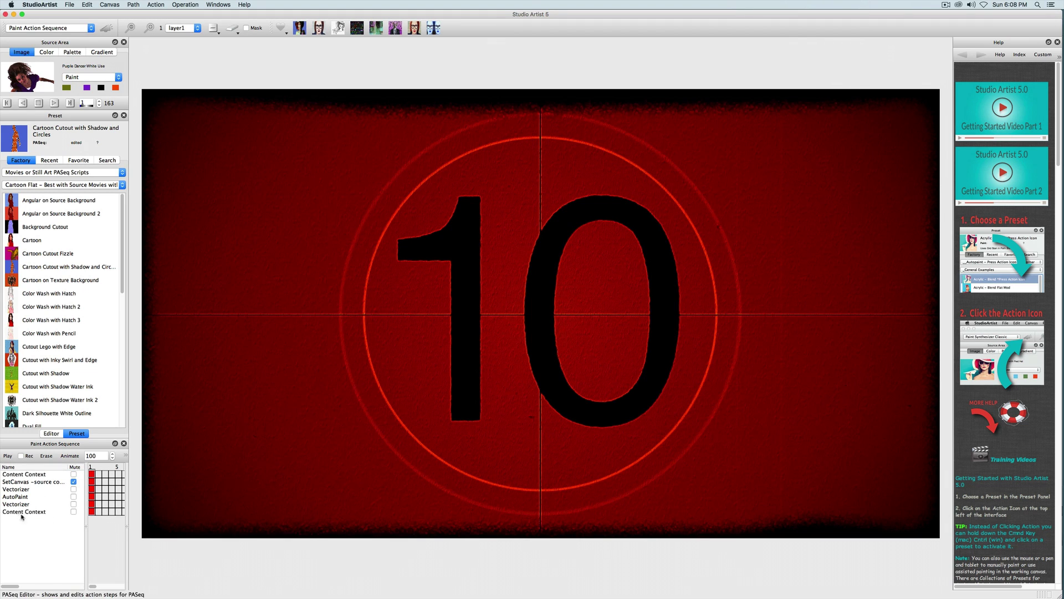
Delete the original Content Context step from the sequence
left_click(92, 513)
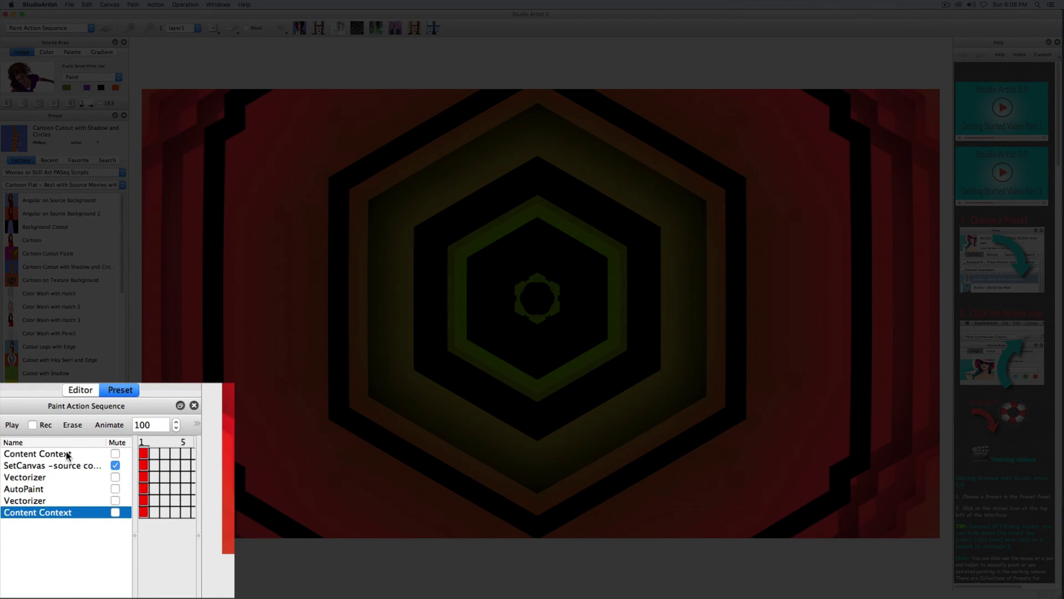
left_click(67, 454)
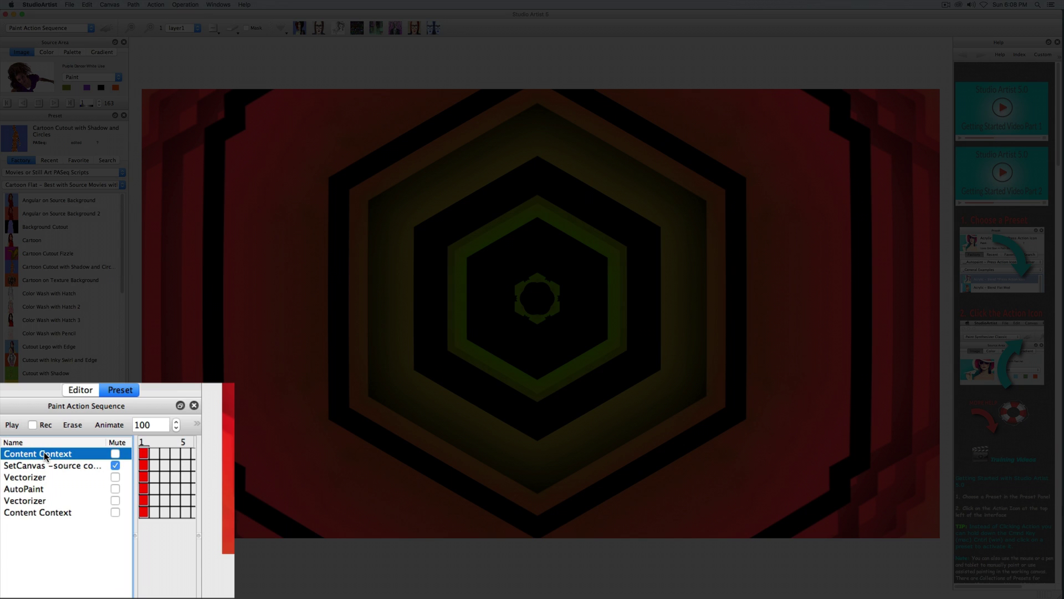
key("Delete")
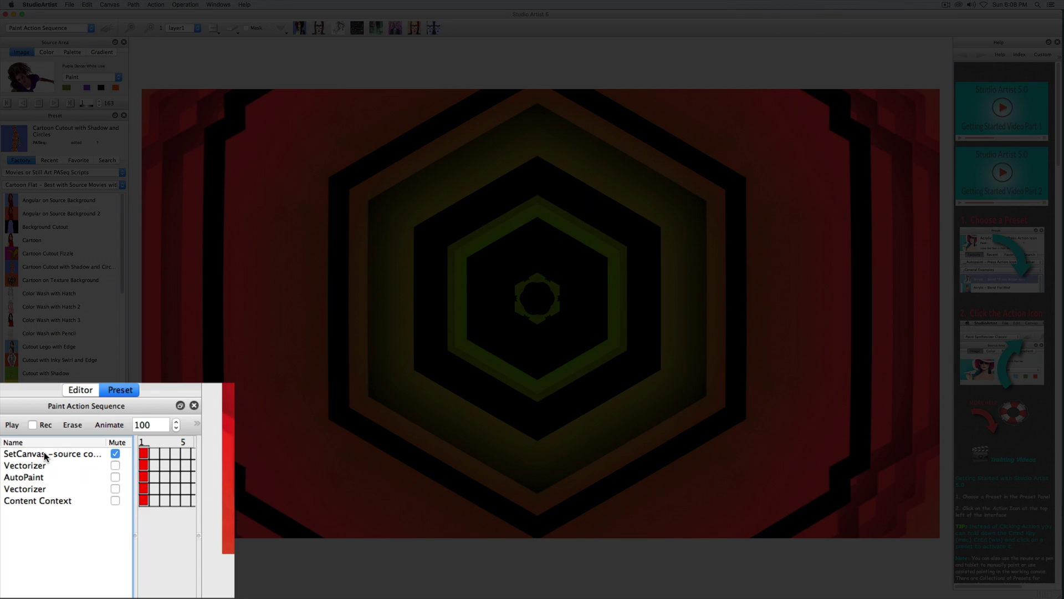
Move the new Hypno Content Context step to the top and replay the sequence
left_click(50, 499)
left_click_drag(50, 499, 49, 443)
left_click(7, 456)
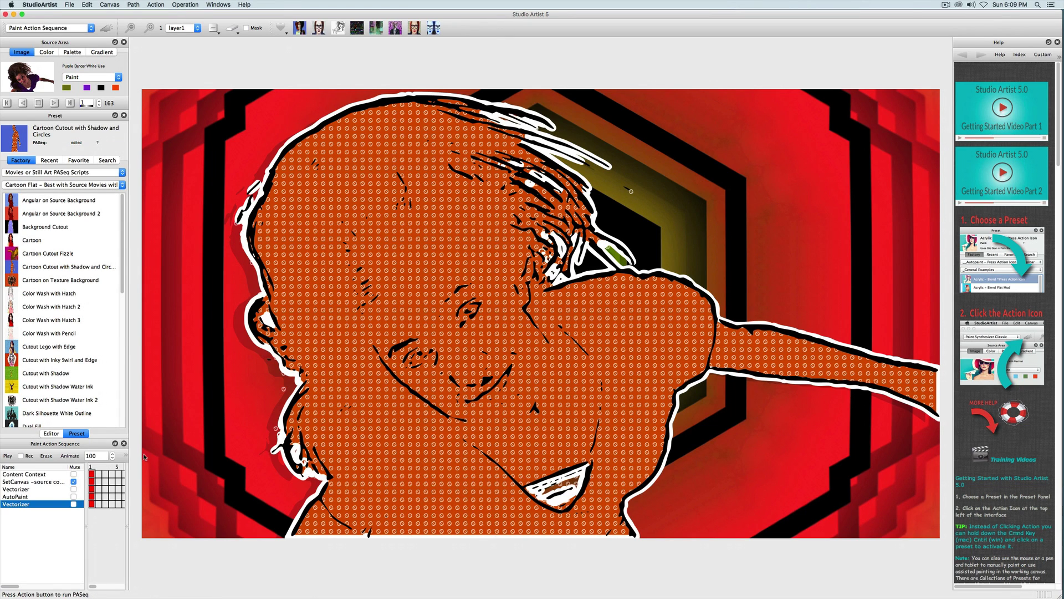
Rewind the sequence playback to view the AutoPaint step's result
left_click(91, 491)
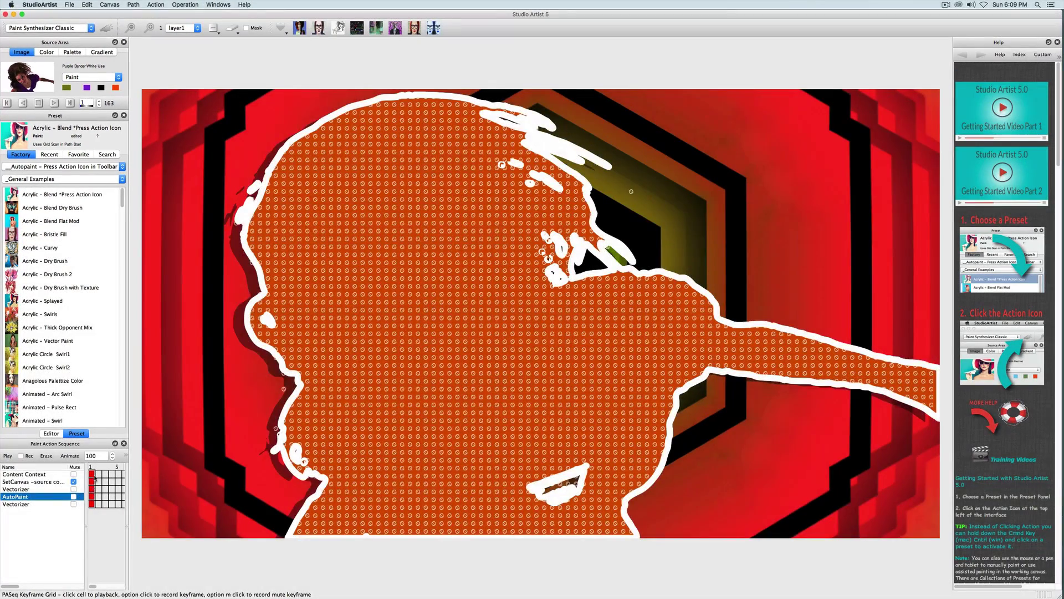
In the Vectorizer's Drawing settings, keep Outline Color as Fixed Source Color and open its source colour picker
left_click(93, 477)
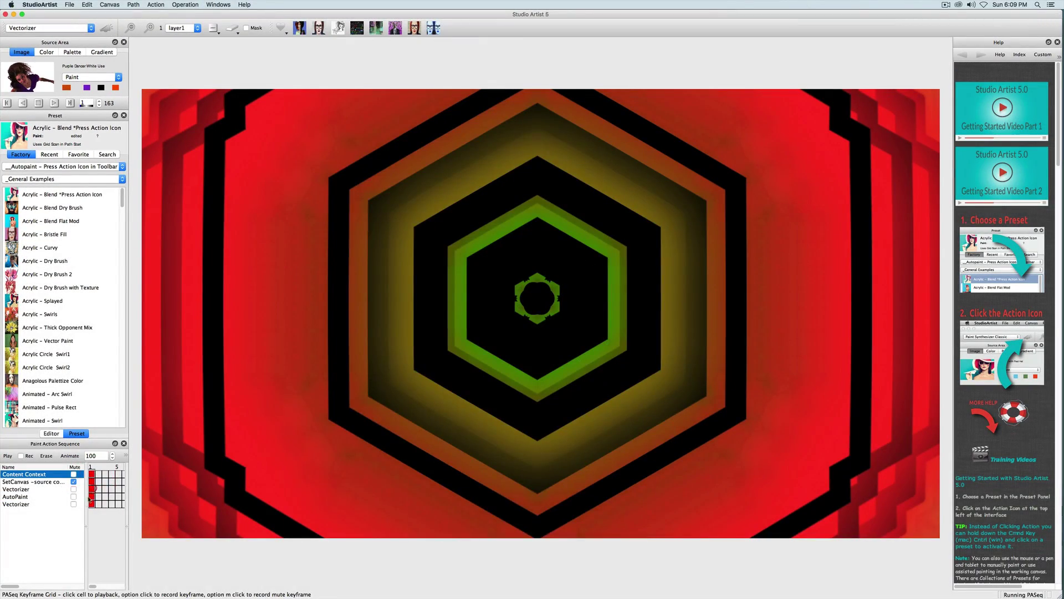
left_click(51, 433)
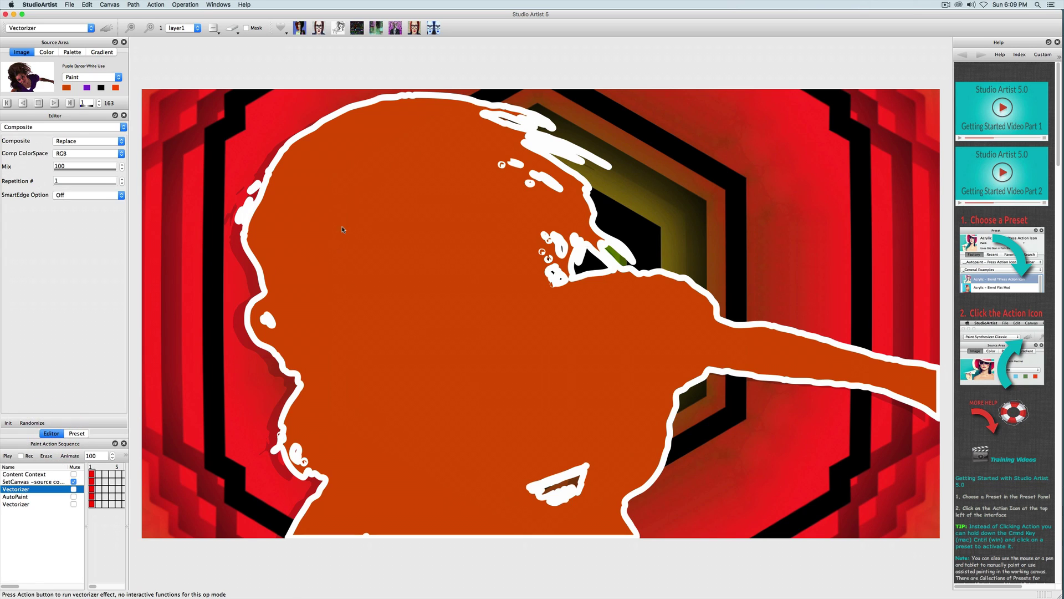
left_click(47, 126)
left_click(32, 133)
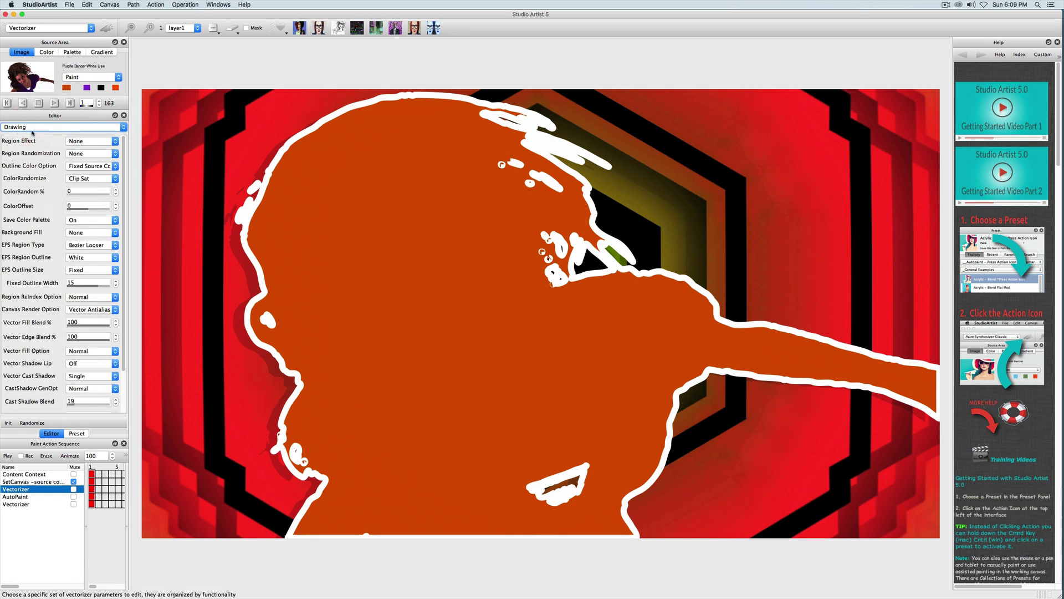
left_click(91, 165)
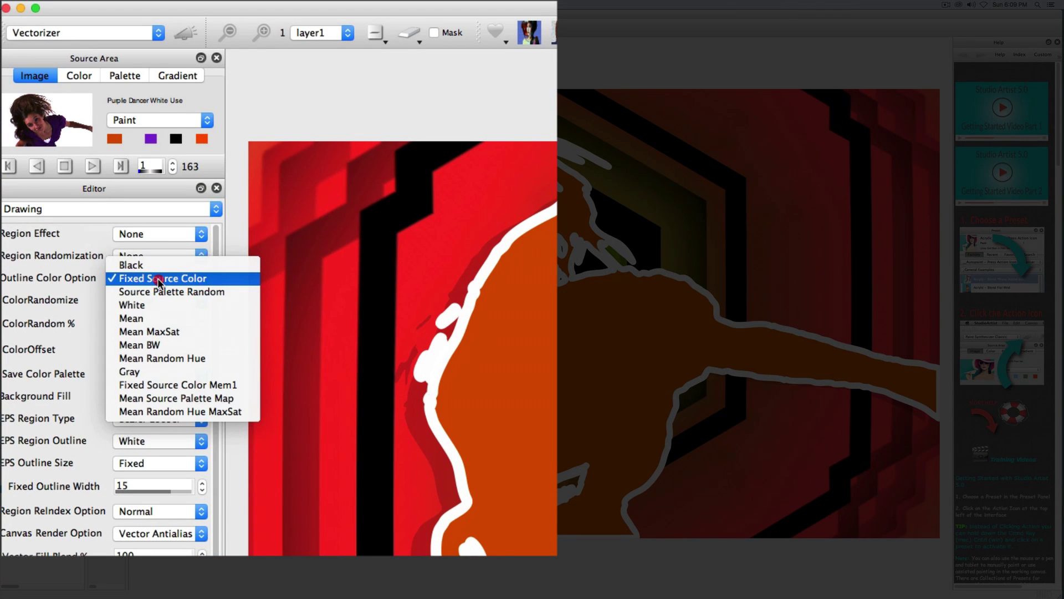
left_click(157, 278)
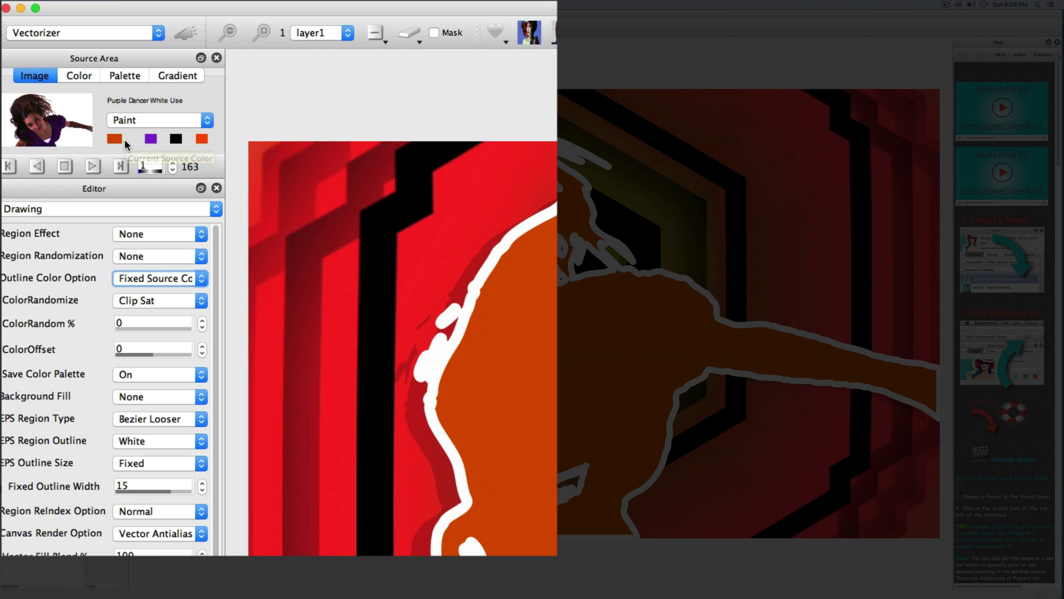
left_click(110, 137)
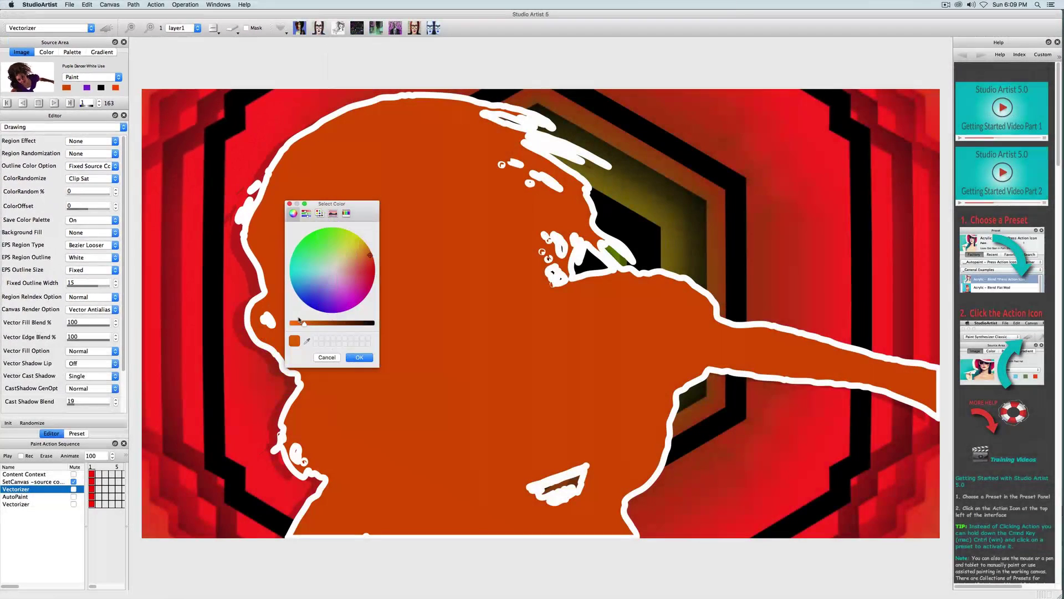
Choose a teal-green source outline colour, record it into the Vectorizer keyframe, and replay
left_click(548, 554)
left_click_drag(310, 323, 326, 323)
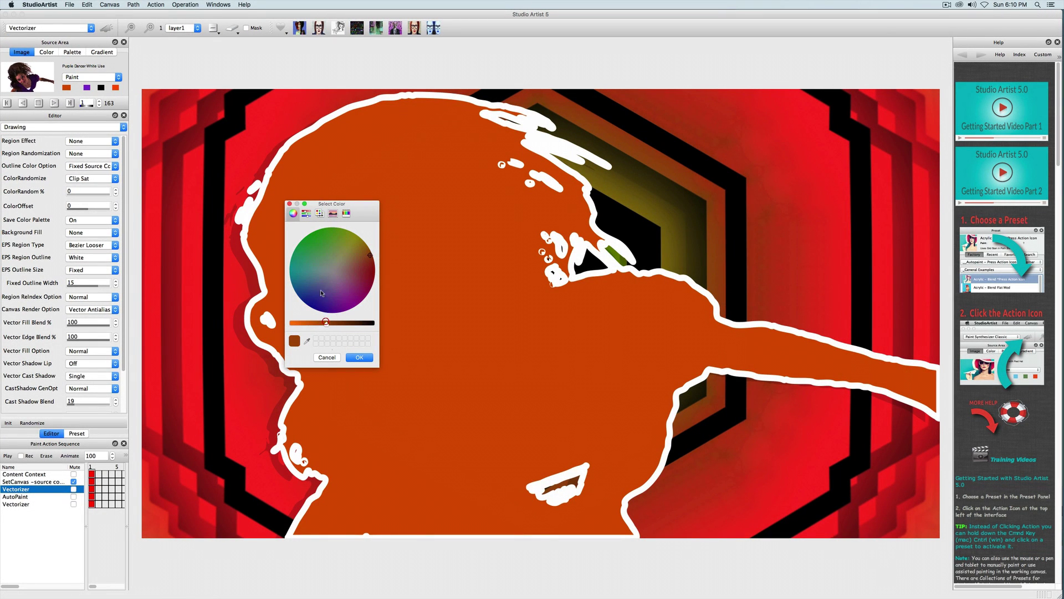
left_click(317, 272)
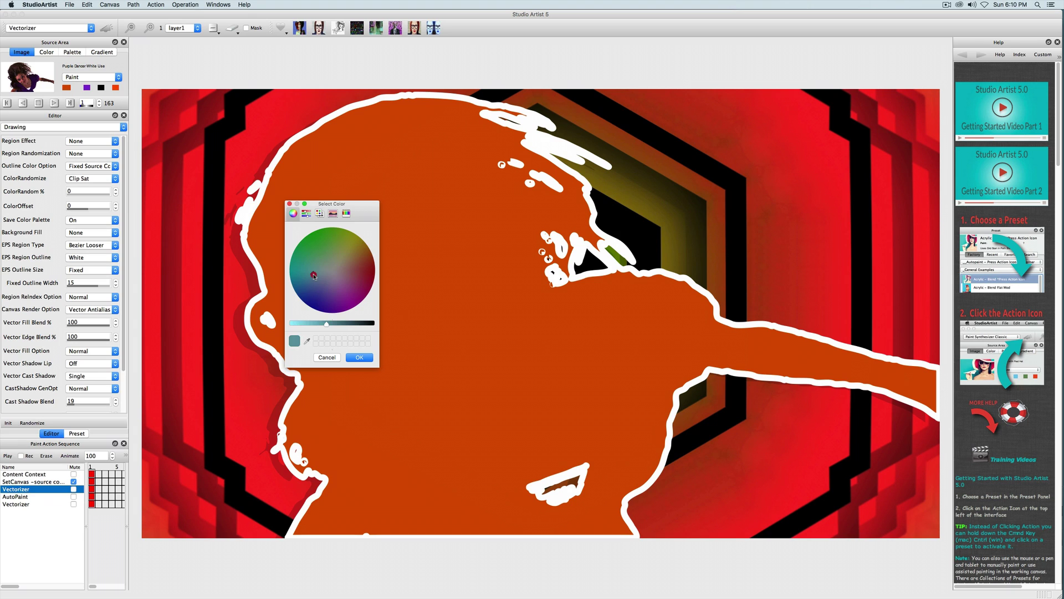
left_click(336, 323)
left_click(311, 263)
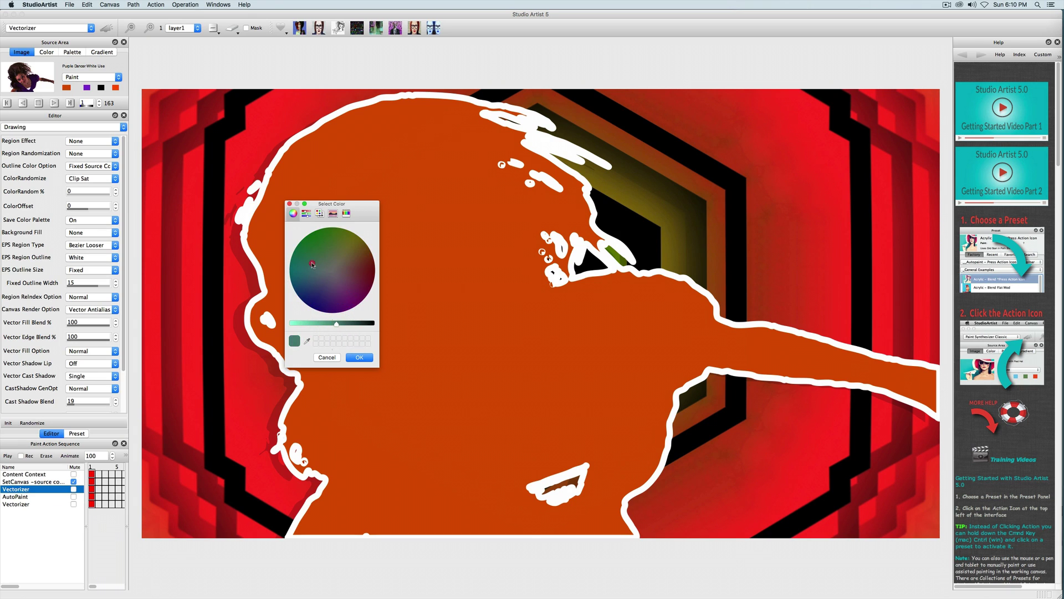
left_click(359, 357)
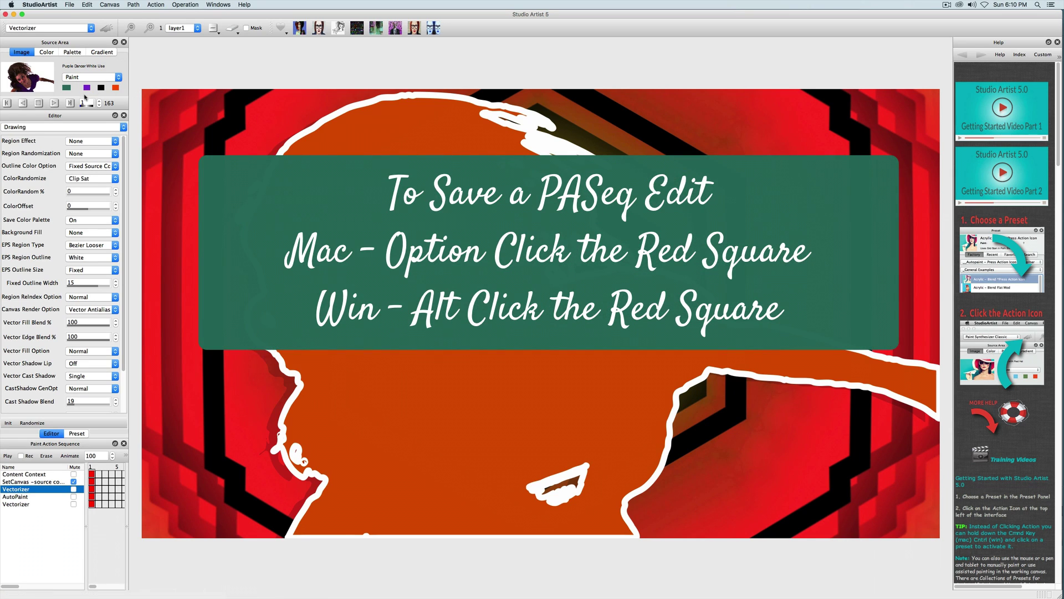
left_click(92, 490, "alt")
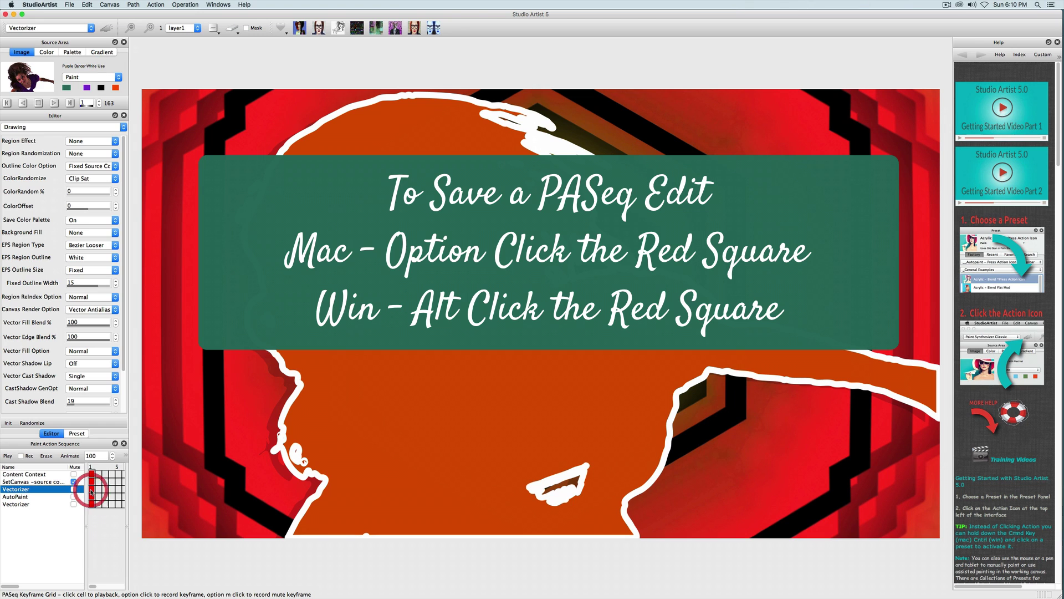
left_click(92, 490)
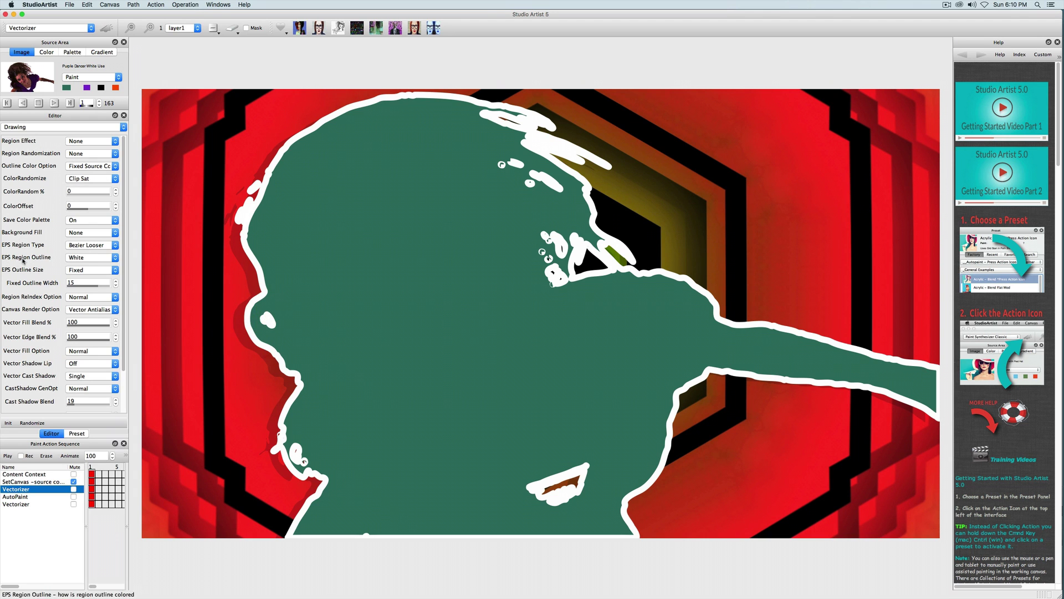
Set EPS Region Outline to Darker Region Color, outline width 20, re-run, and record the keyframe
left_click(88, 260)
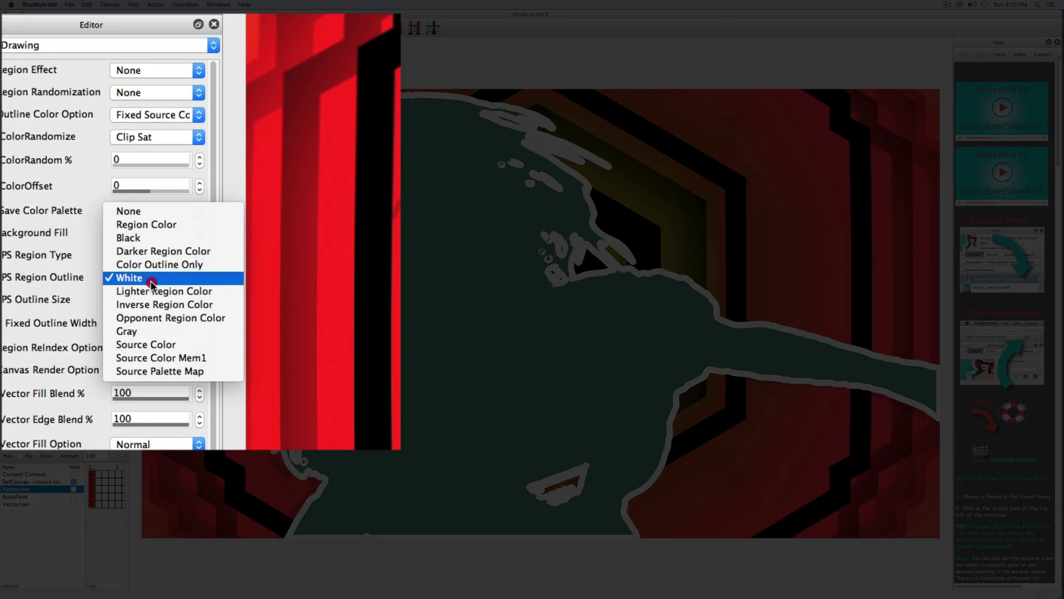
left_click(163, 250)
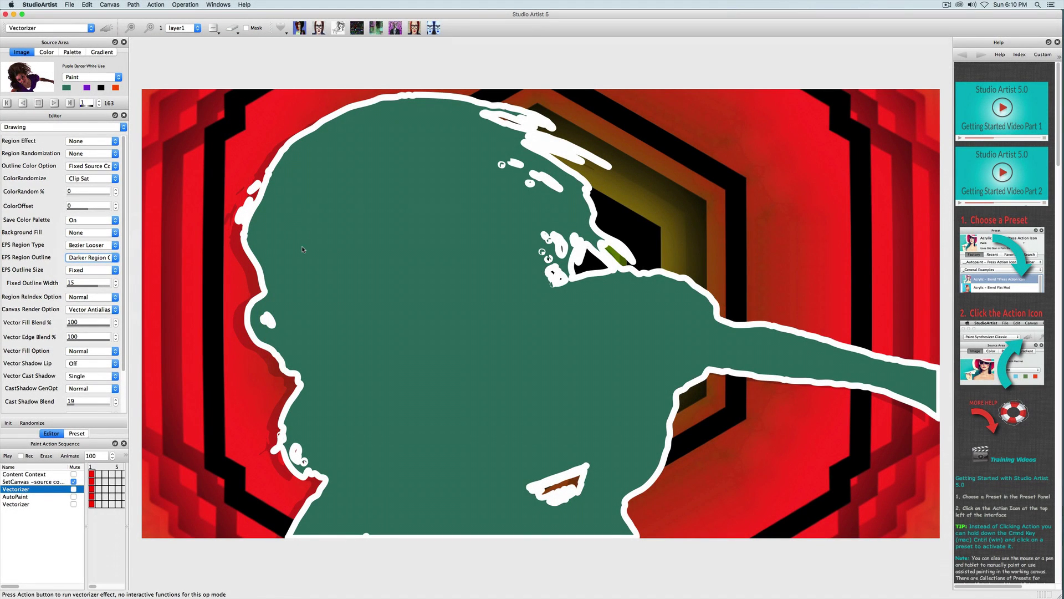
left_click(116, 280)
left_click(104, 27)
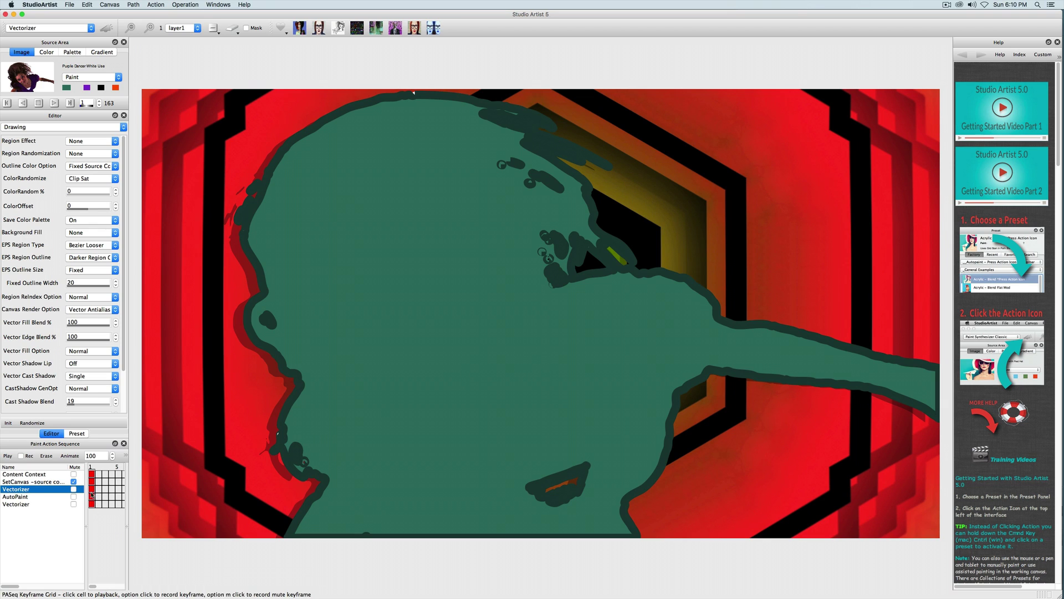
left_click(93, 491)
left_click(93, 491)
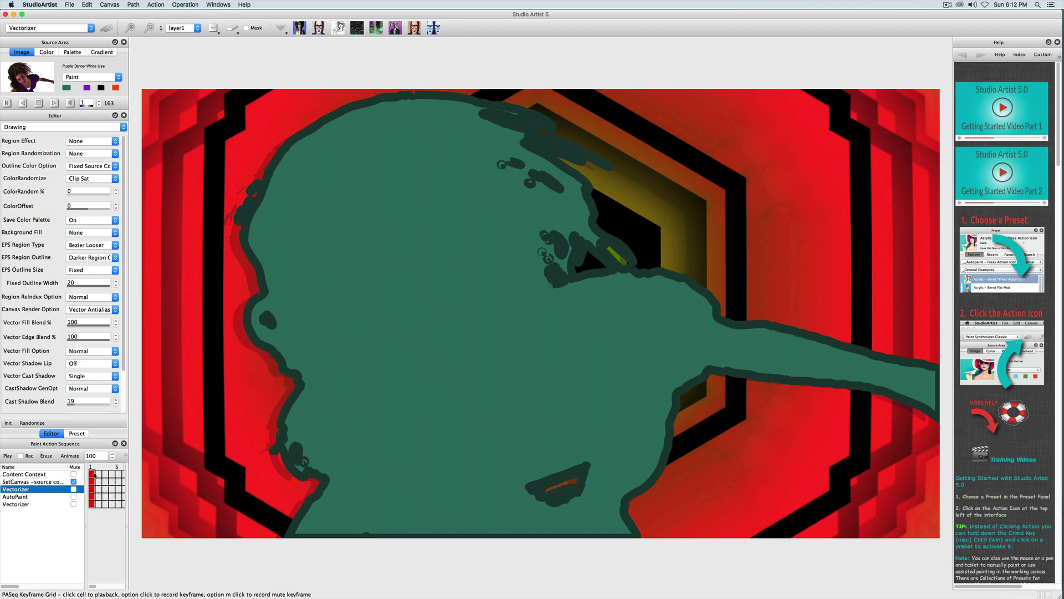
left_click(92, 475)
Set the Vectorizer's Composite mode to Edge 3, then move to the AutoPaint step
left_click(71, 128)
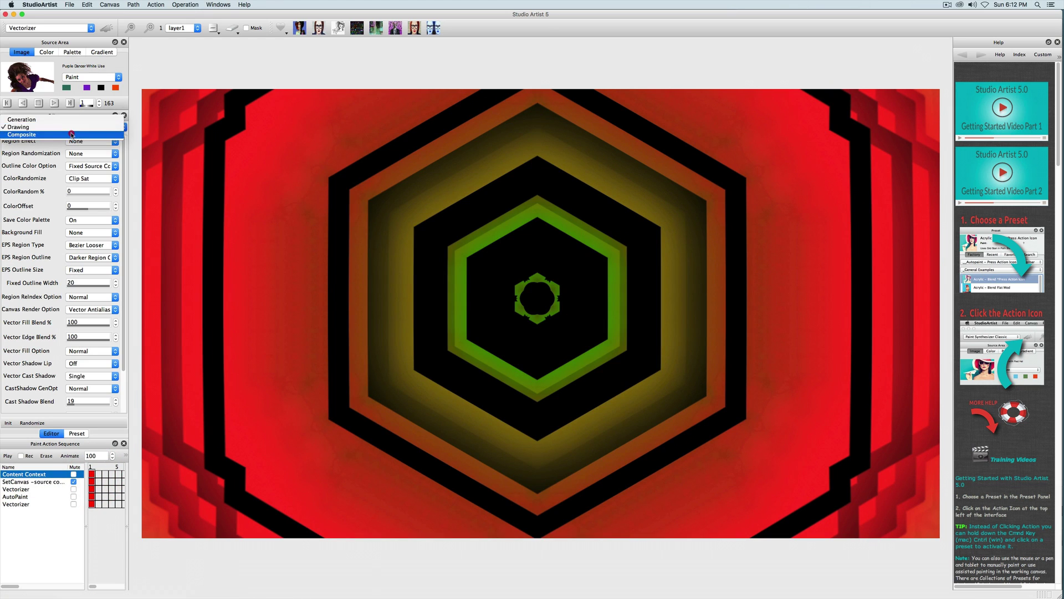
left_click(76, 134)
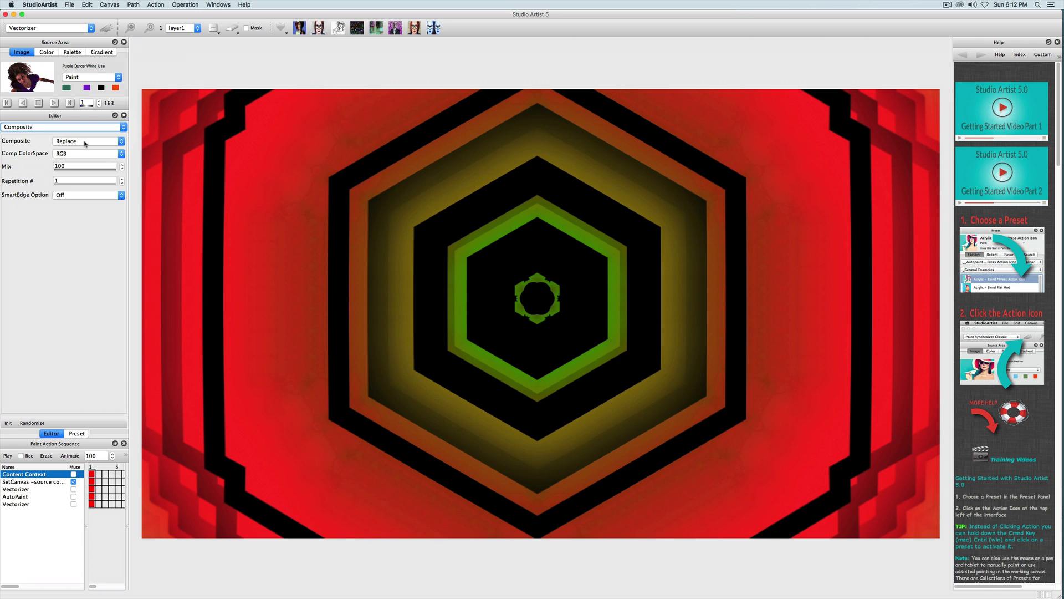
left_click(101, 143)
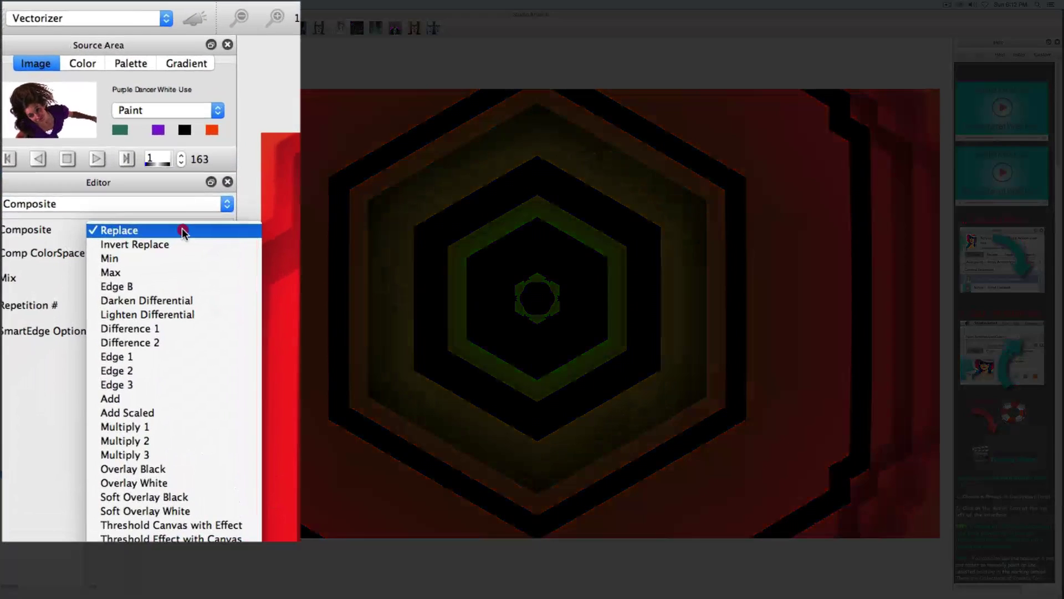
left_click(169, 385)
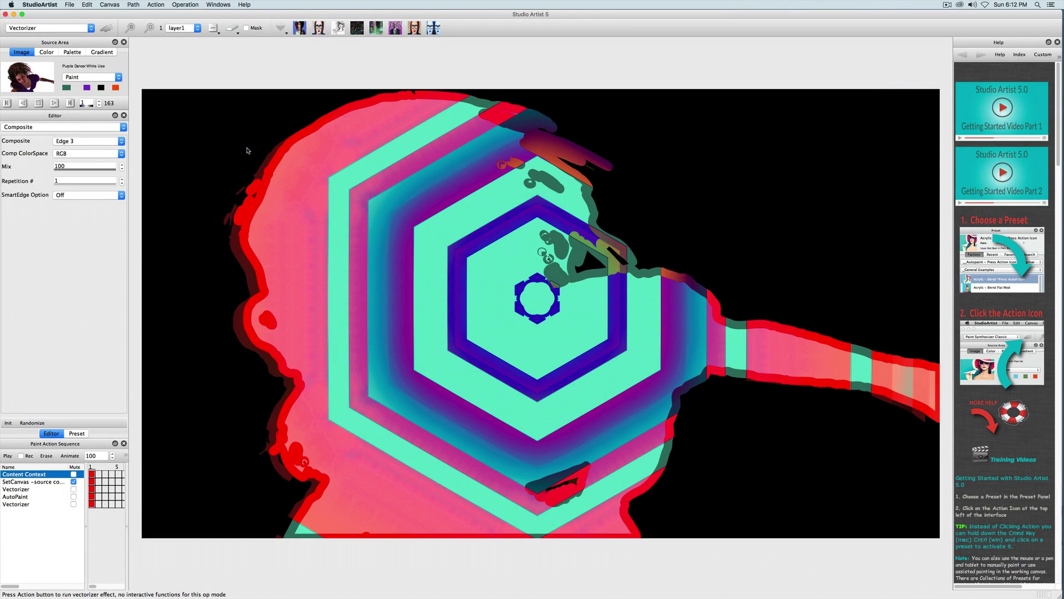
left_click(91, 489)
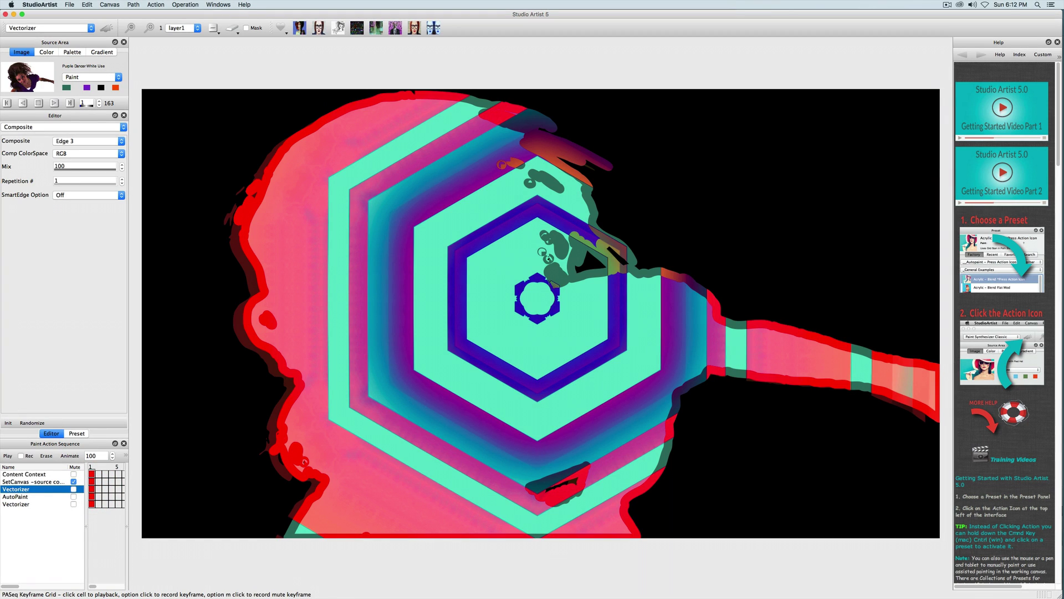
left_click(92, 496)
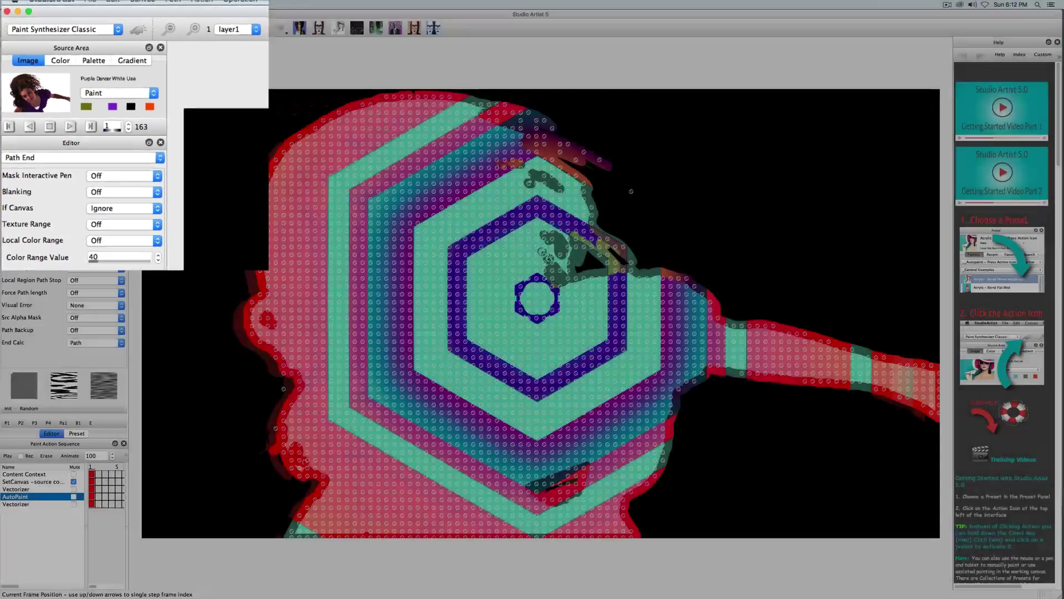
Set AutoPaint's Path Type to Spiral 1, undo the circle-dot pass, and repaint
left_click(86, 127)
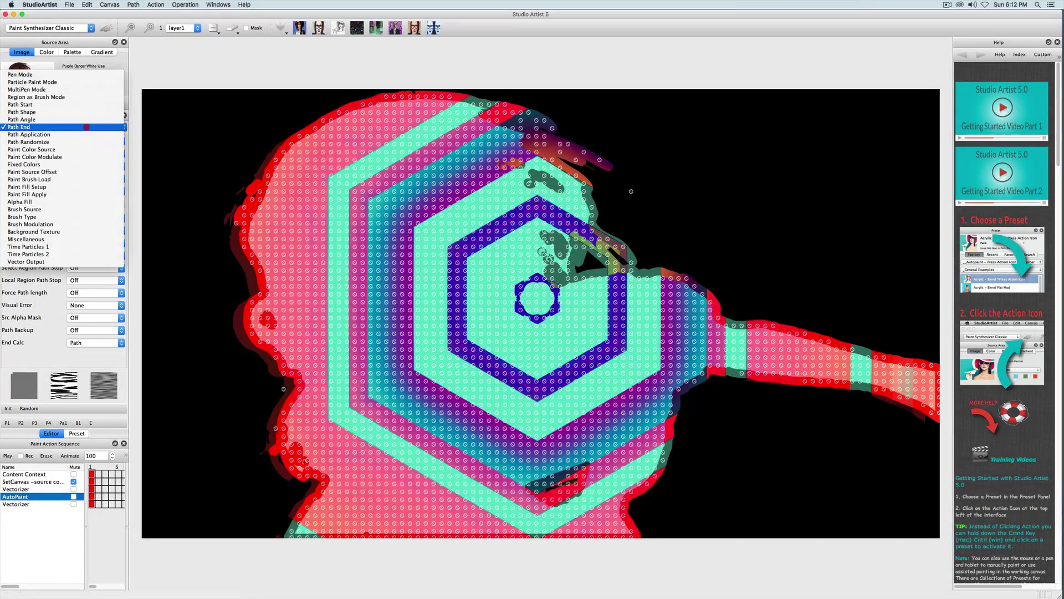
left_click(86, 112)
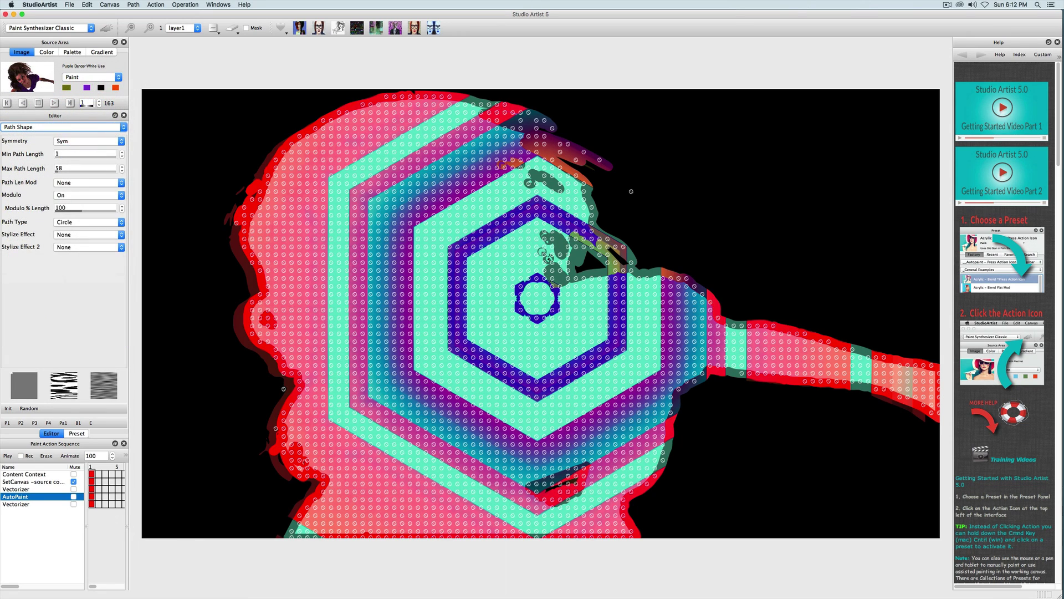
left_click(91, 222)
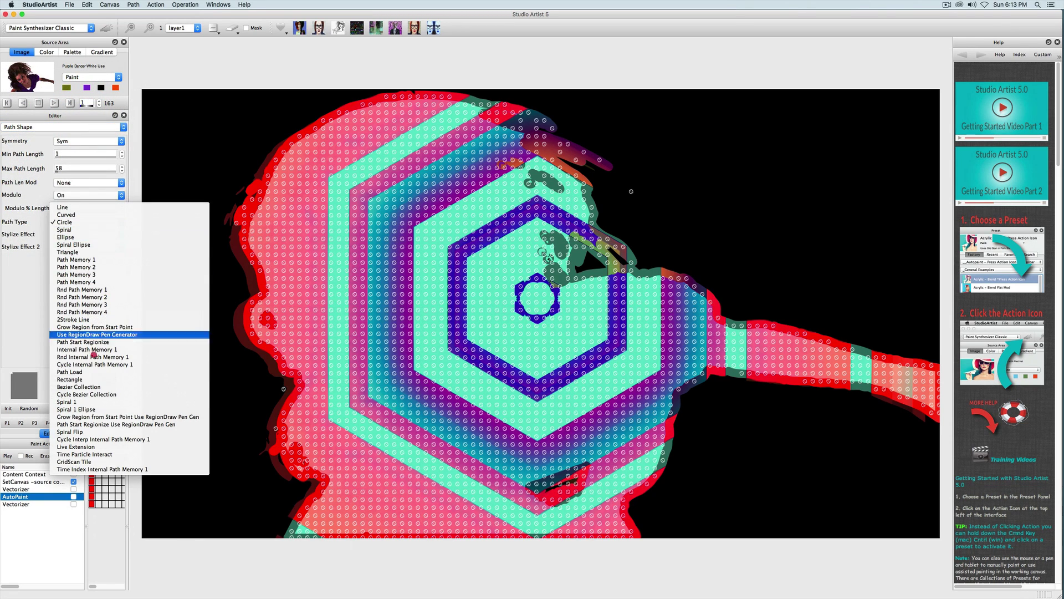
left_click(90, 402)
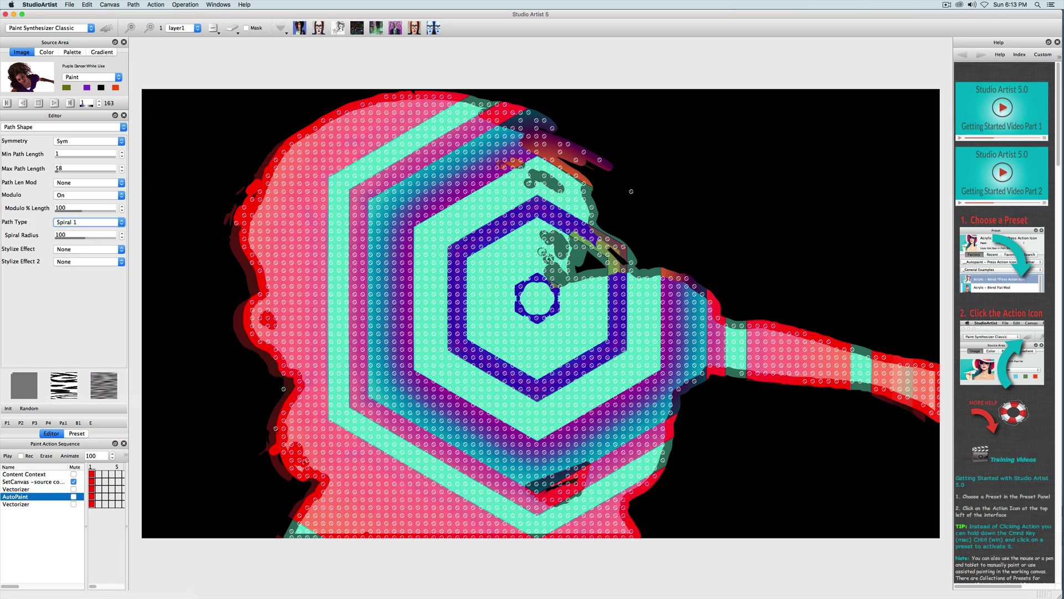
left_click(87, 4)
left_click(102, 87)
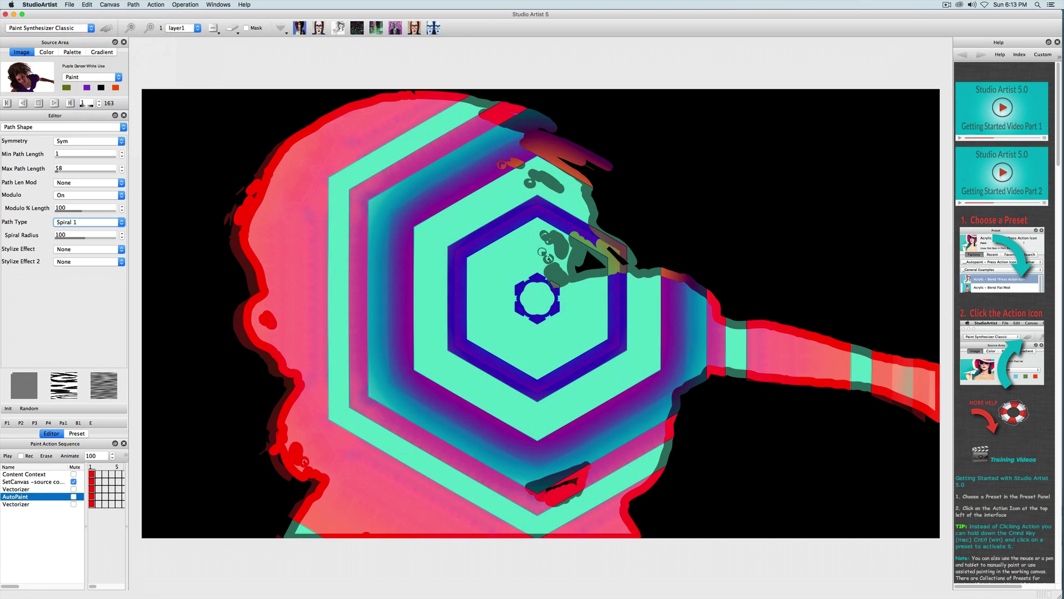
left_click(107, 28)
Set Max Path Length to 184 and repaint with longer spirals
left_click(67, 171)
left_click_drag(67, 171, 64, 171)
left_click(106, 27)
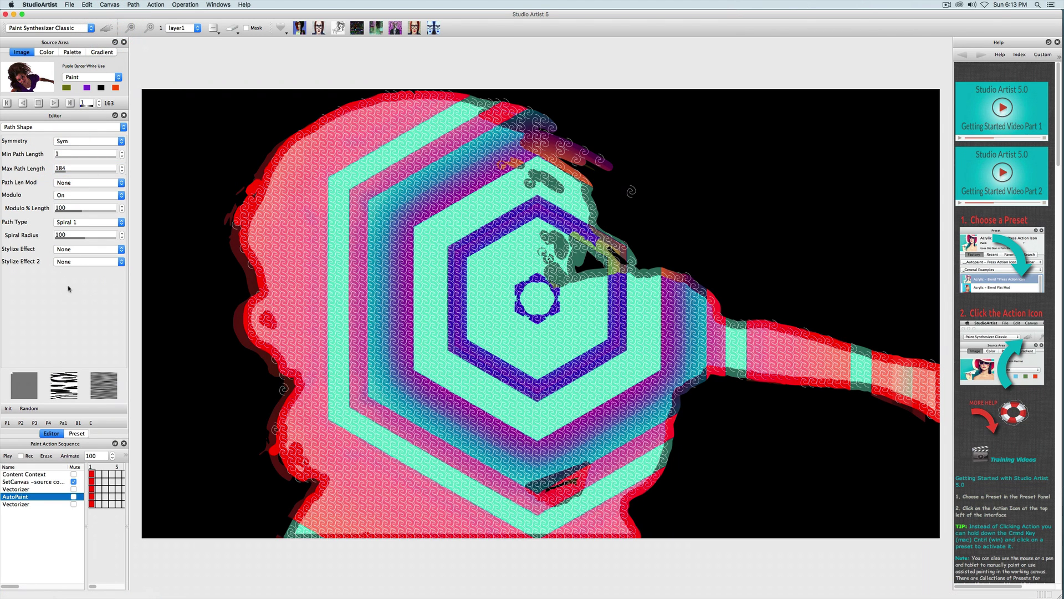
left_click(61, 127)
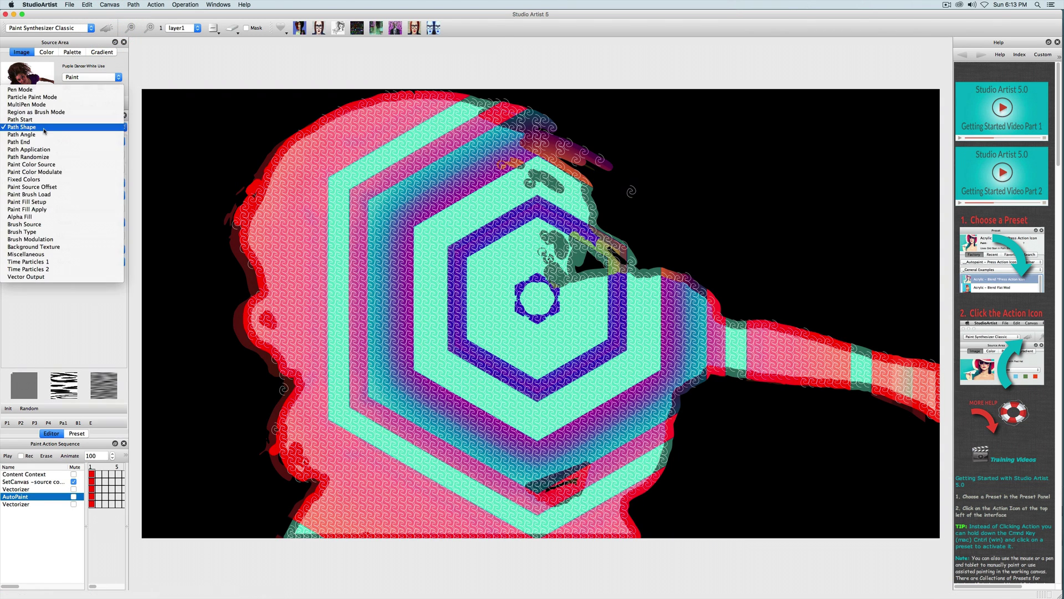
Set the Paint Color Source mode to Fixed Color Mem 2 and repaint the canvas
left_click(73, 167)
left_click(96, 179)
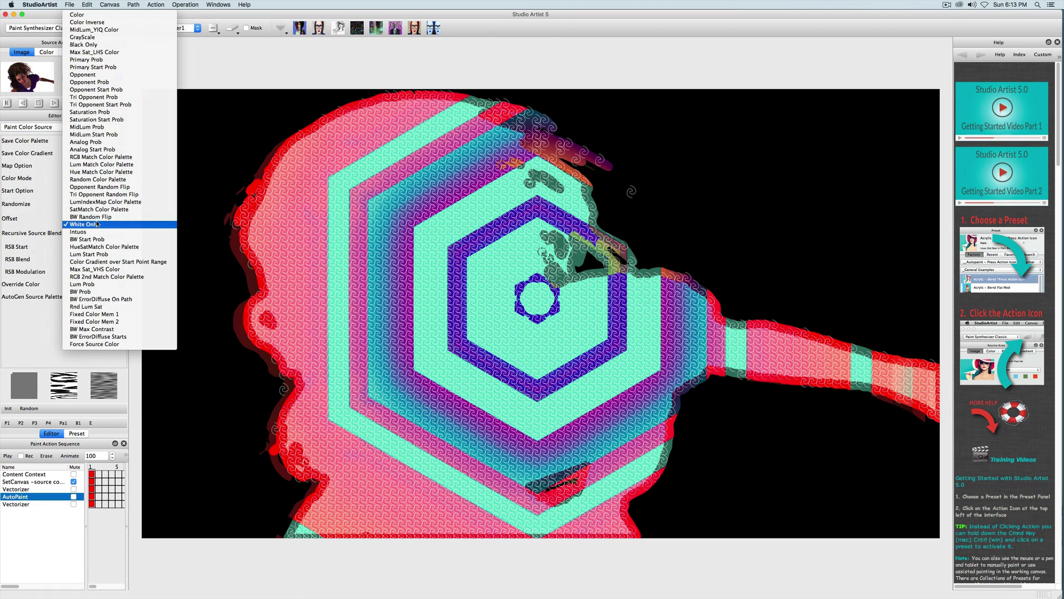
left_click(110, 322)
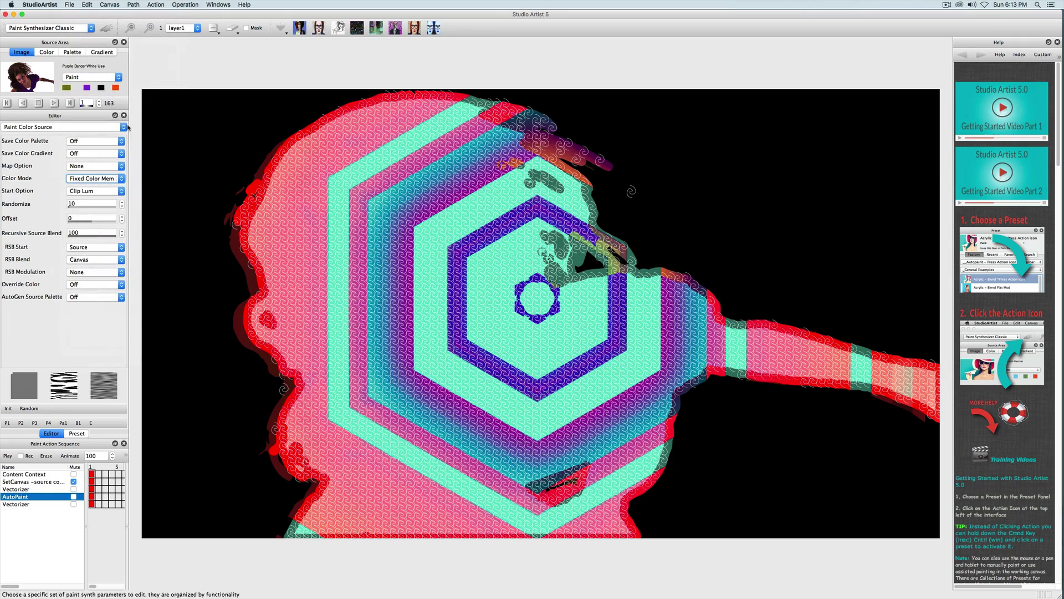
left_click(107, 29)
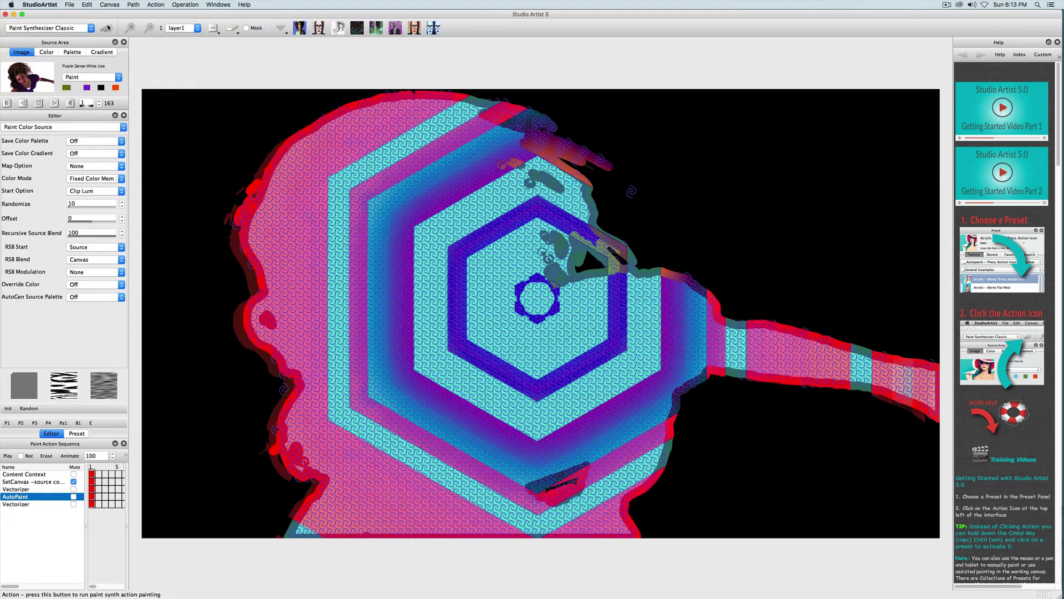
Record the Fixed Color Mem 2 colour change into the AutoPaint keyframe
left_click(92, 497)
left_click(91, 497)
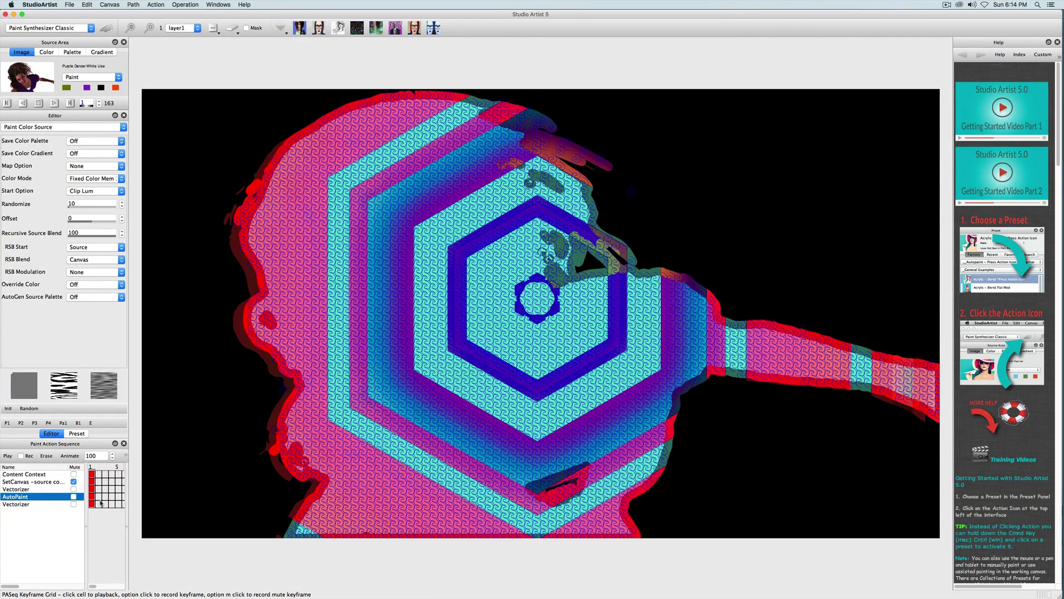
left_click(92, 504)
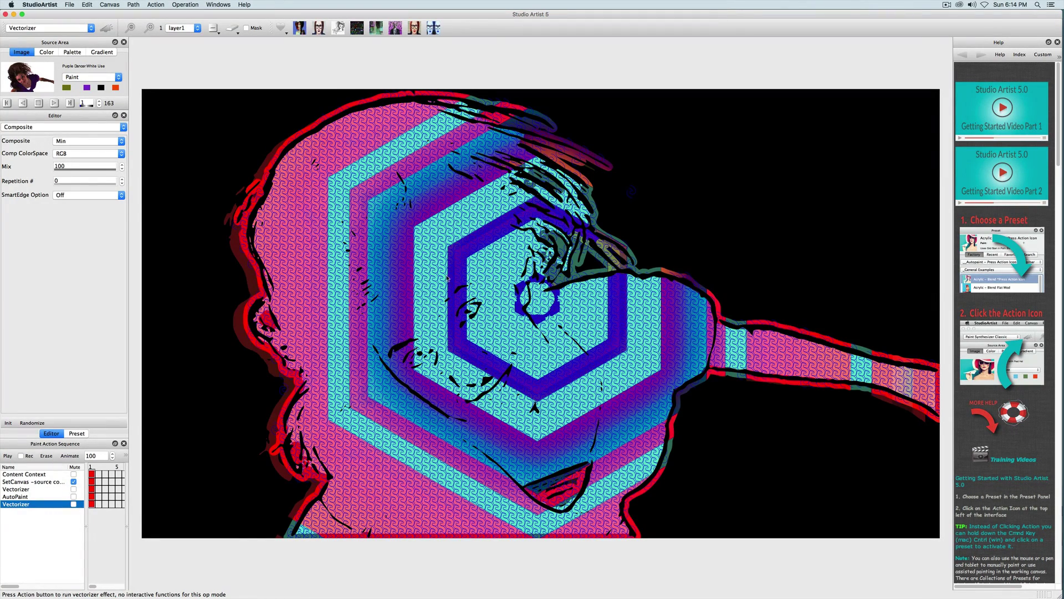
Raise the final Vectorizer step's PosNeg Adjust from 76 to 92 and undo its black outline pass
left_click(40, 127)
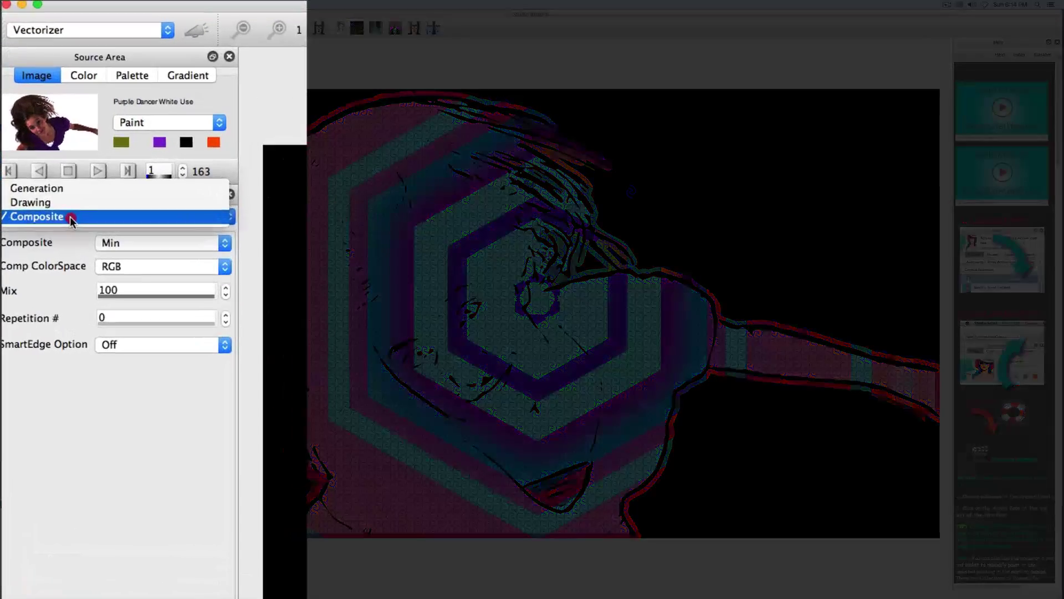
left_click(69, 189)
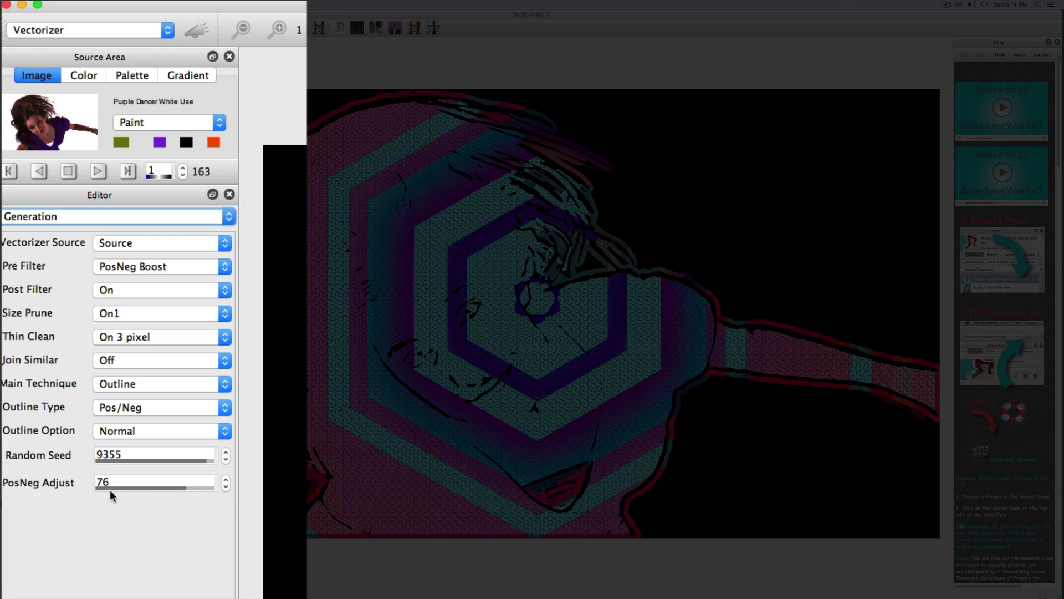
left_click_drag(183, 489, 205, 489)
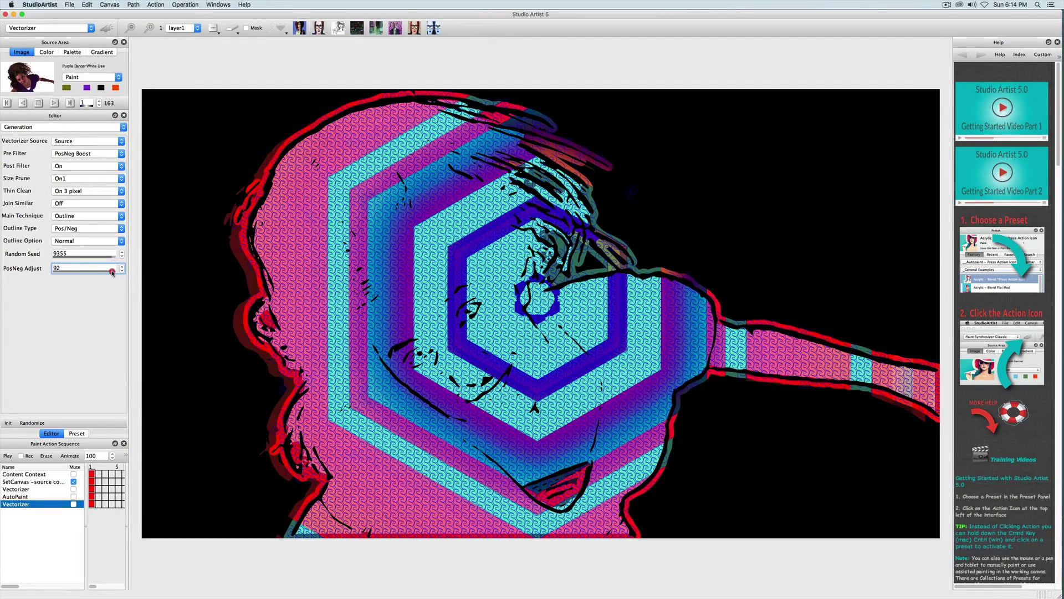
left_click(87, 4)
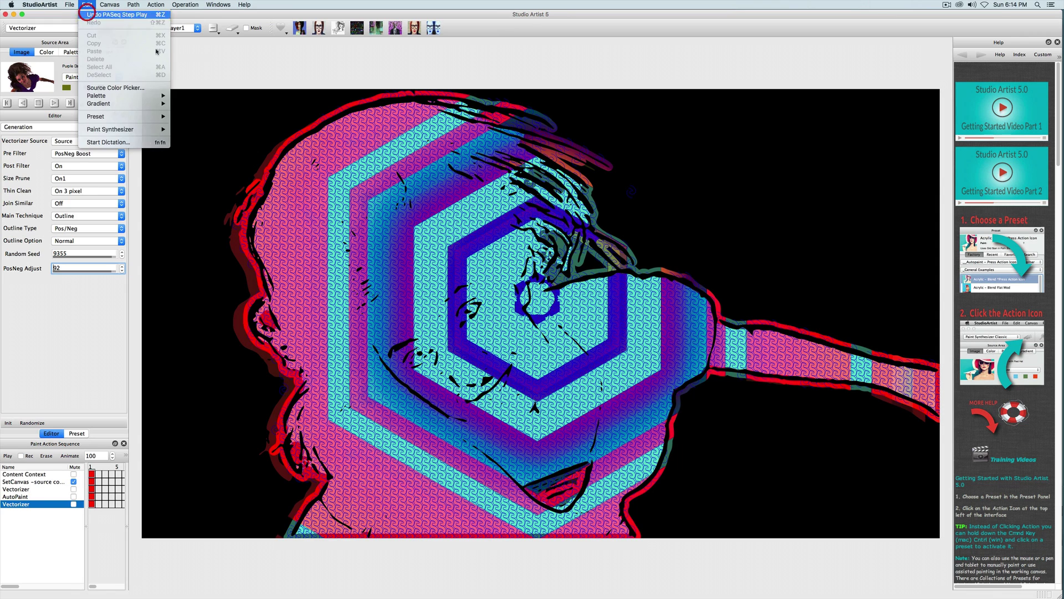
left_click(92, 15)
Re-run the Vectorizer at PosNeg Adjust 92 and keep Vectorizer as the current operation
left_click(107, 30)
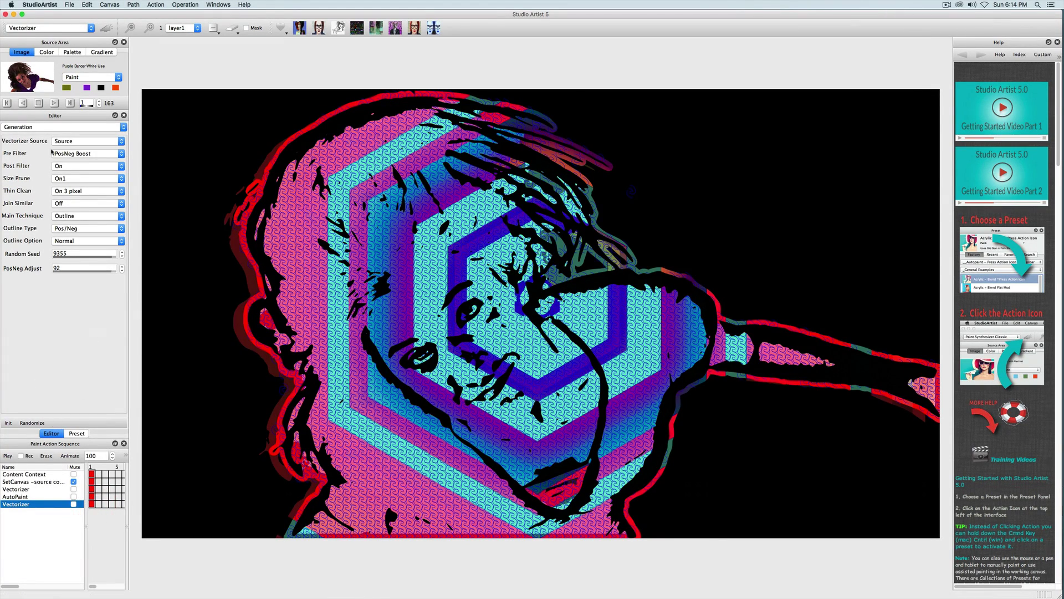
left_click(43, 27)
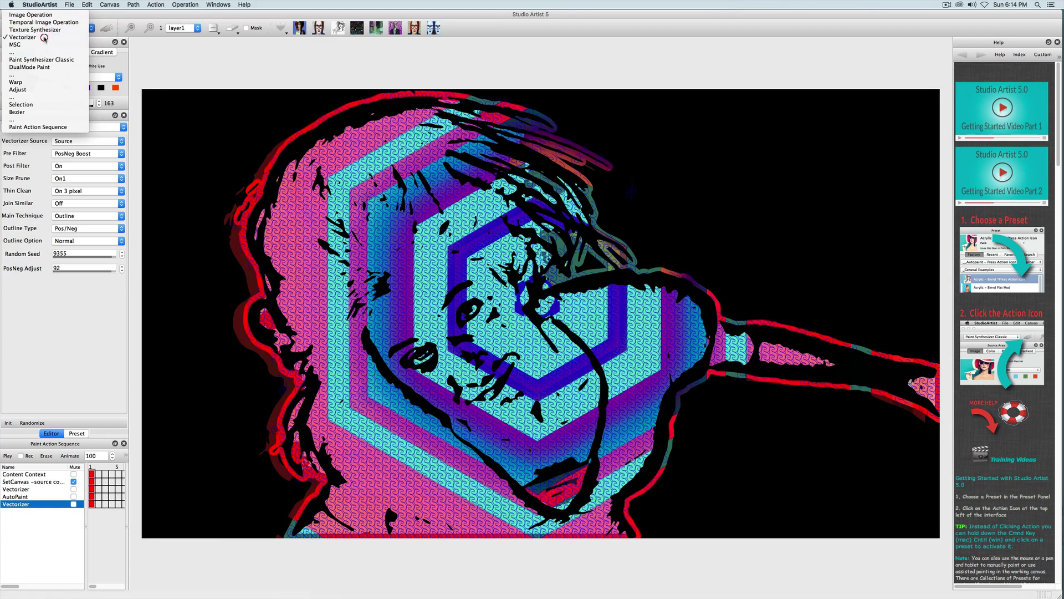
left_click(44, 38)
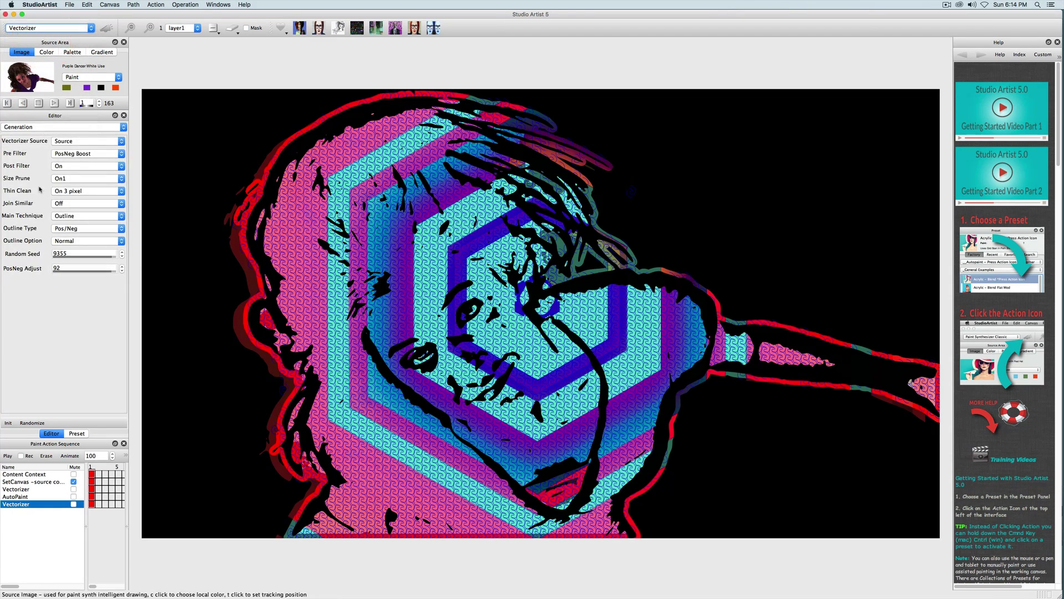
Apply the White Outline Thin preset from the Vectorizer's Sketch preset category
left_click(82, 433)
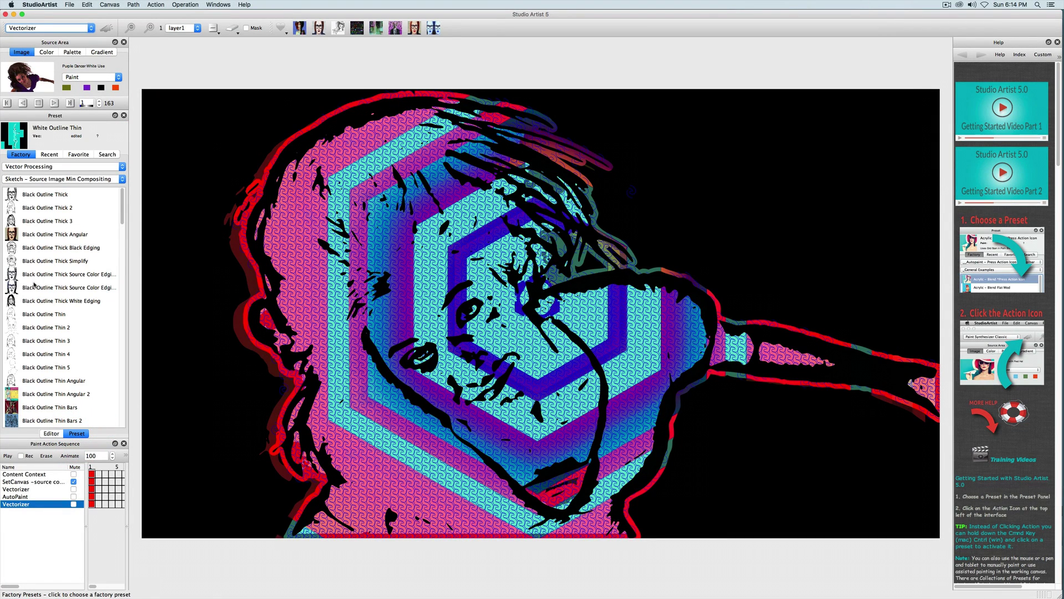
scroll(72, 249, "down", 15)
left_click(72, 179)
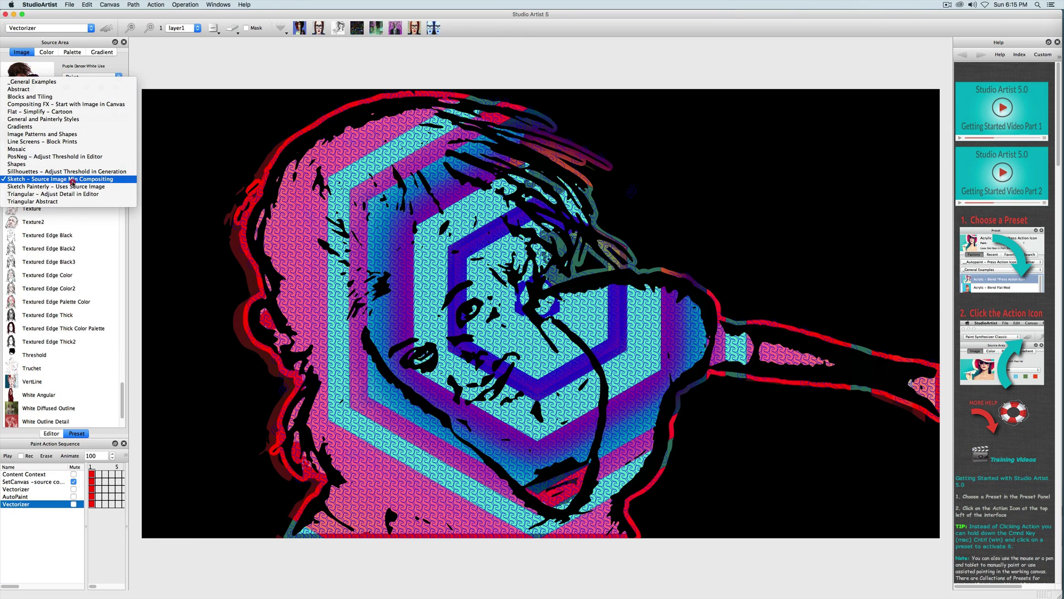
left_click(72, 182)
left_click_drag(118, 210, 117, 410)
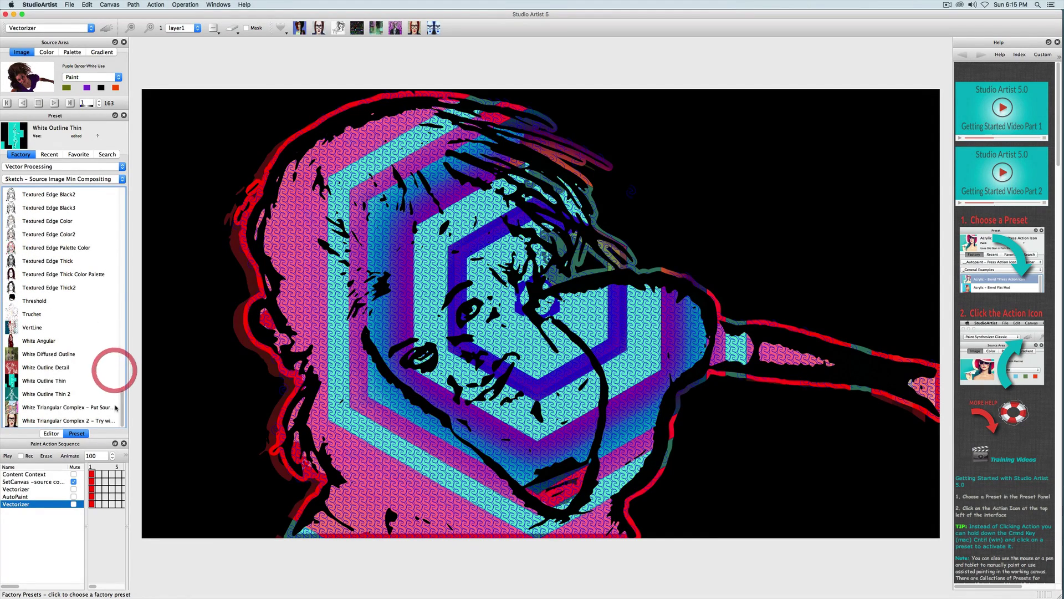
left_click(56, 380)
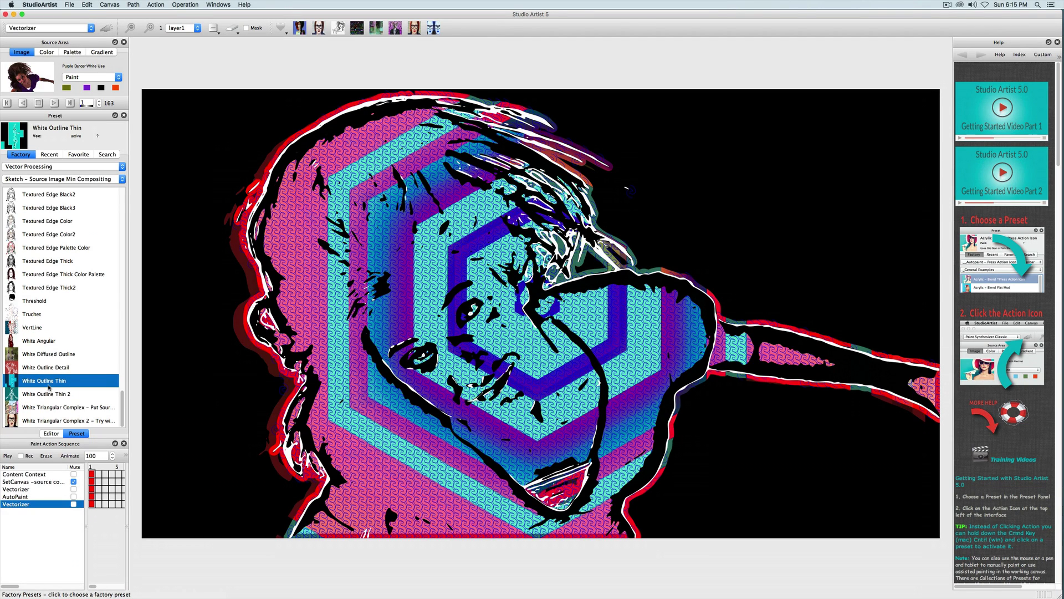
Set the Composite SmartEdge option to Source Edge with white edge colour
left_click(51, 433)
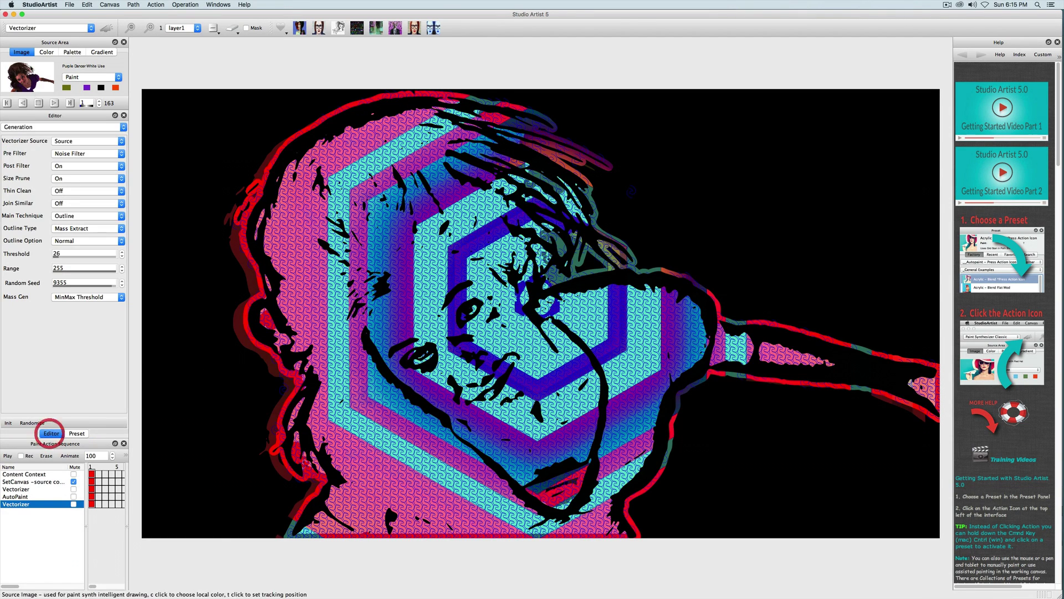
left_click(71, 128)
left_click(70, 142)
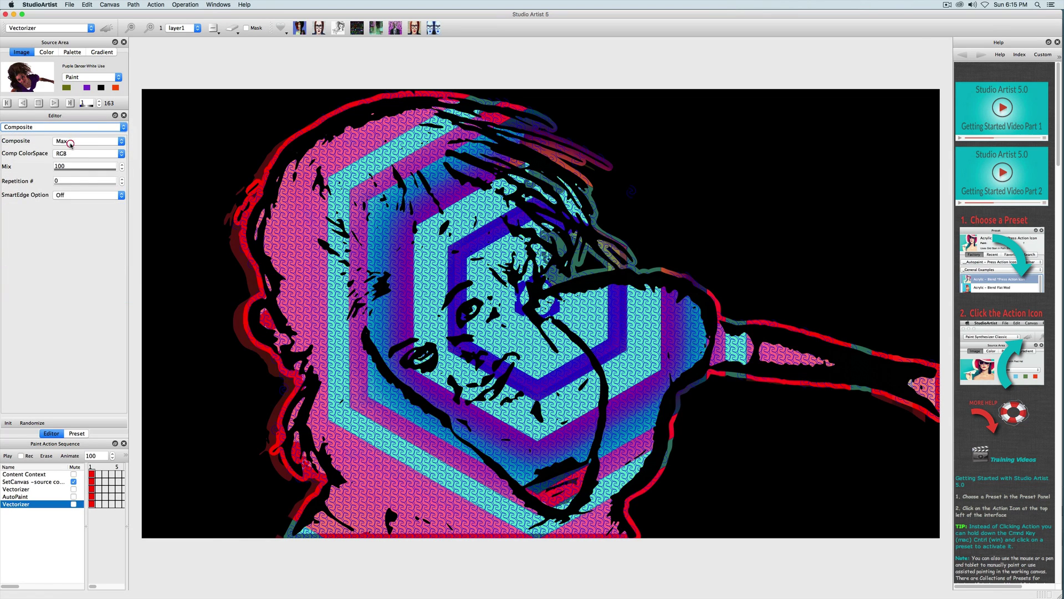
left_click(86, 196)
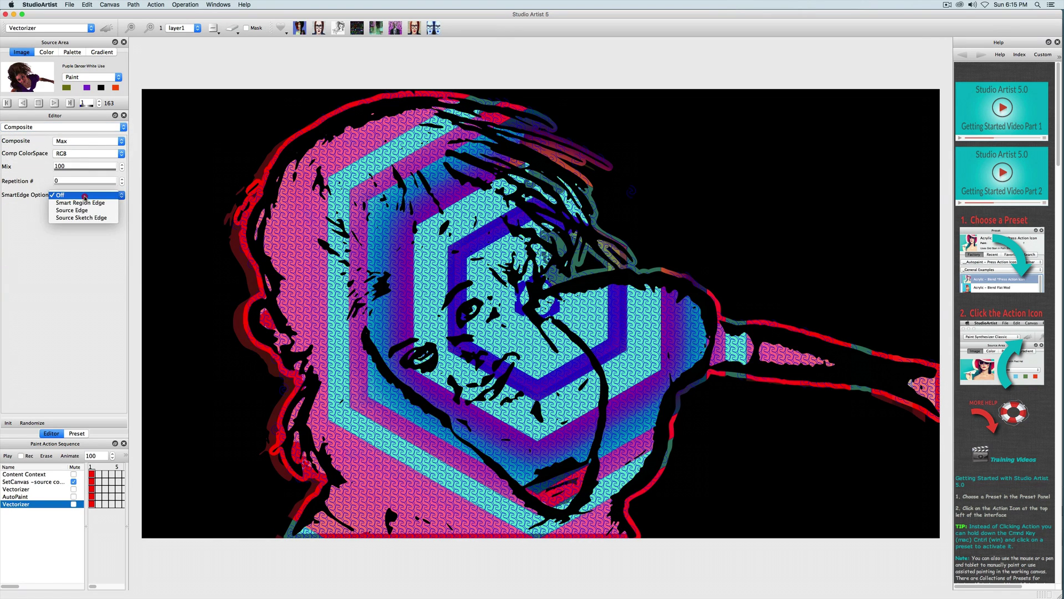
left_click(87, 211)
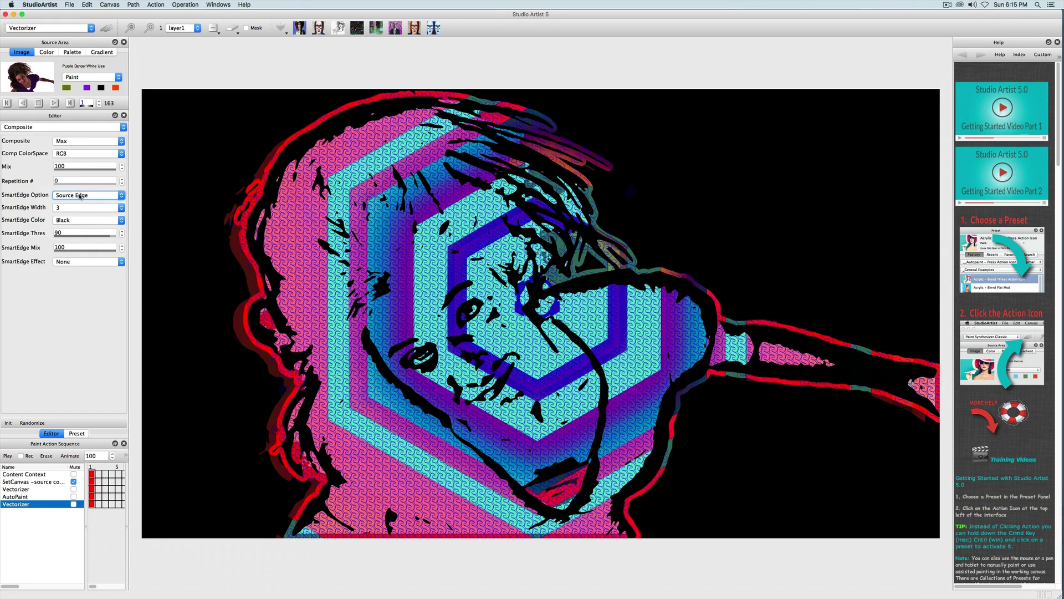
left_click(80, 197)
left_click(81, 197)
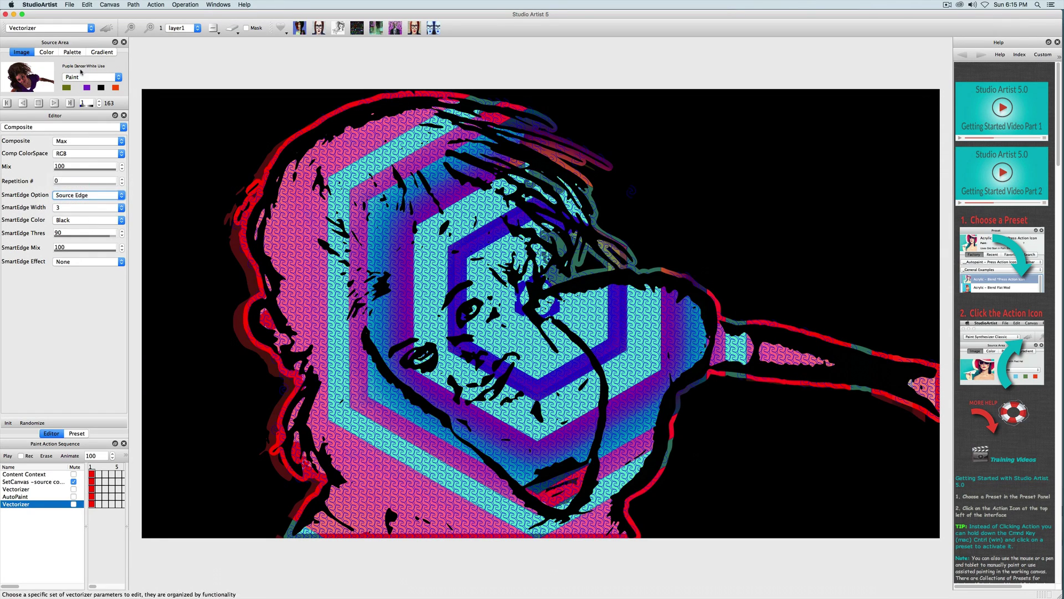
left_click(81, 220)
left_click(81, 232)
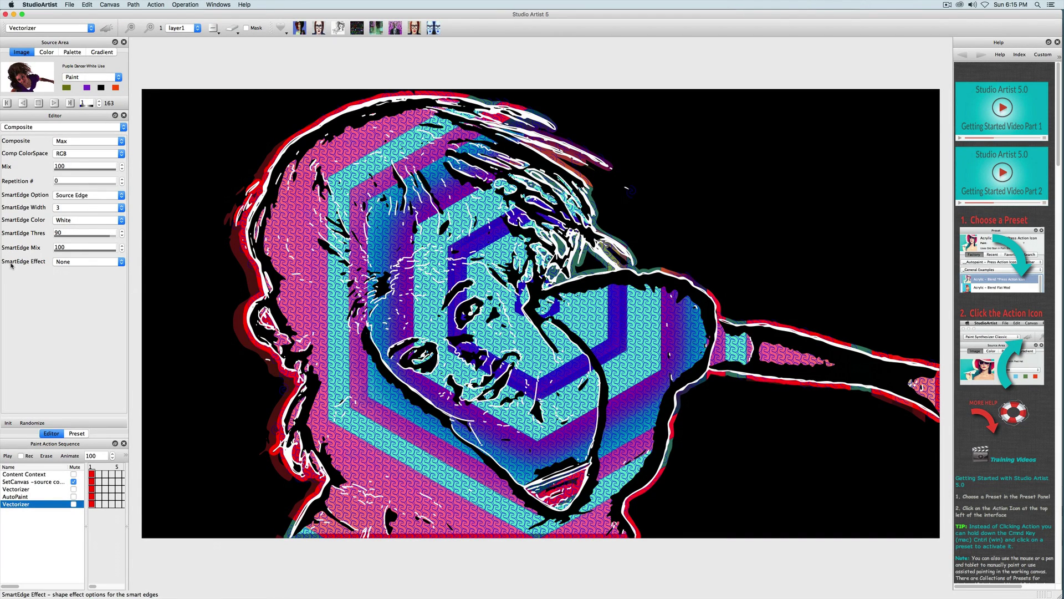
Simplify the smart edges with Poly Simplify1 and record the vectorizer run as a step
left_click(79, 262)
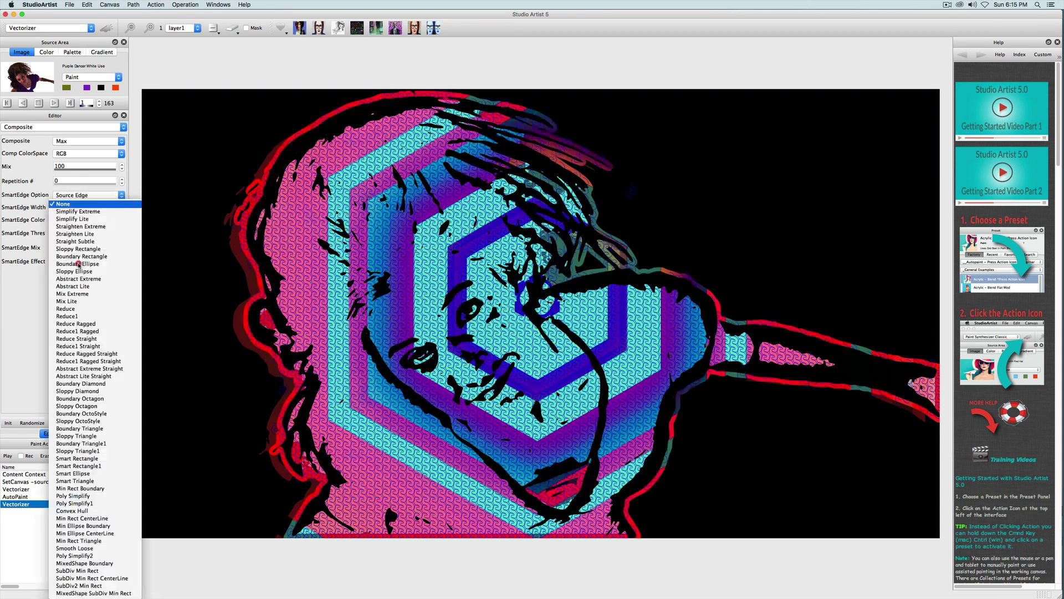
left_click(78, 504)
left_click(109, 32)
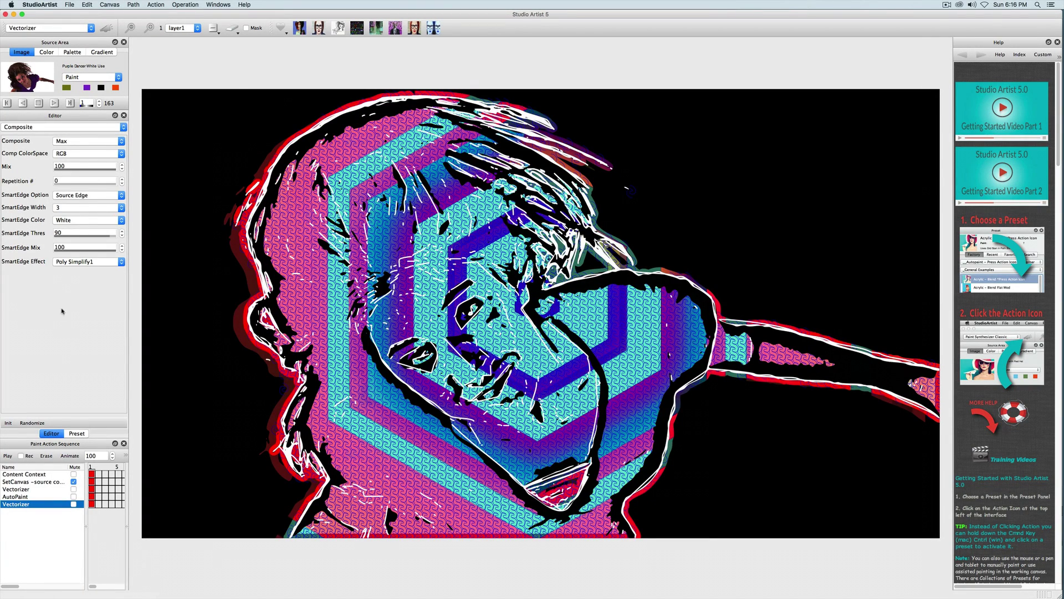
left_click(20, 456)
left_click(106, 28)
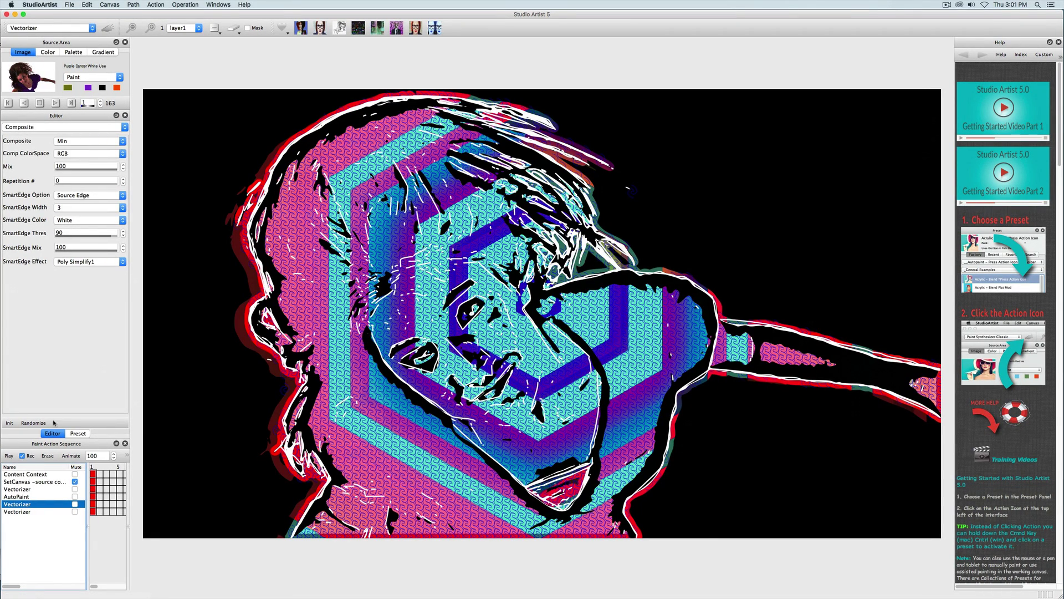
left_click(22, 455)
right_click(25, 522)
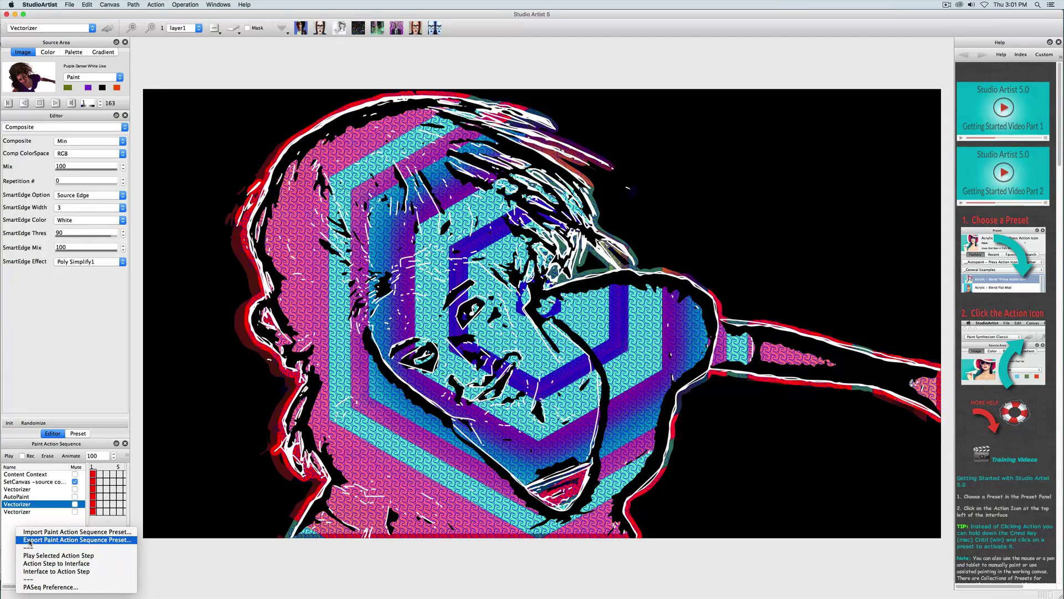
left_click(30, 540)
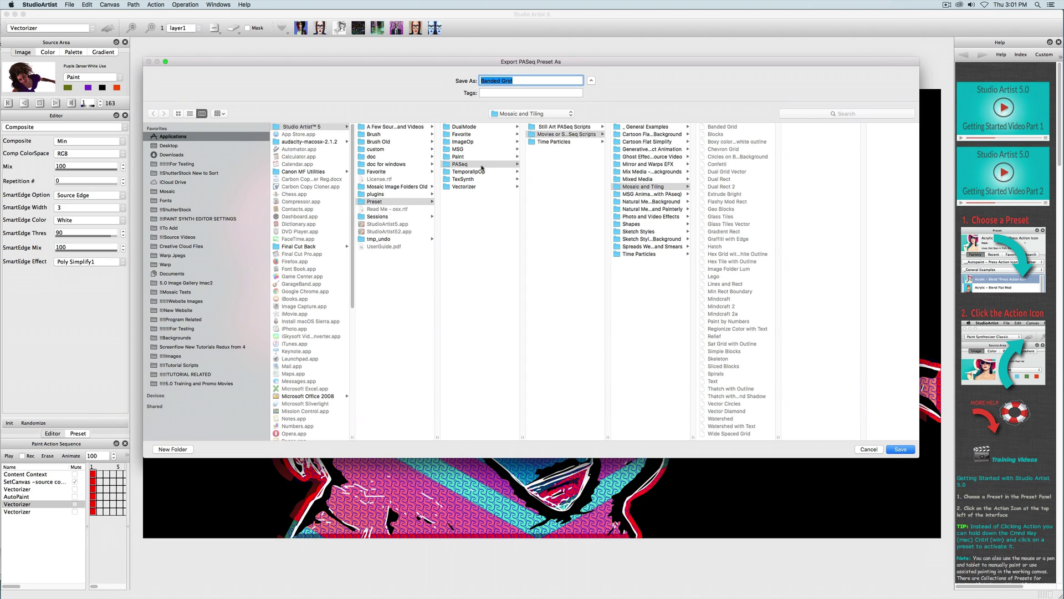
left_click(648, 136)
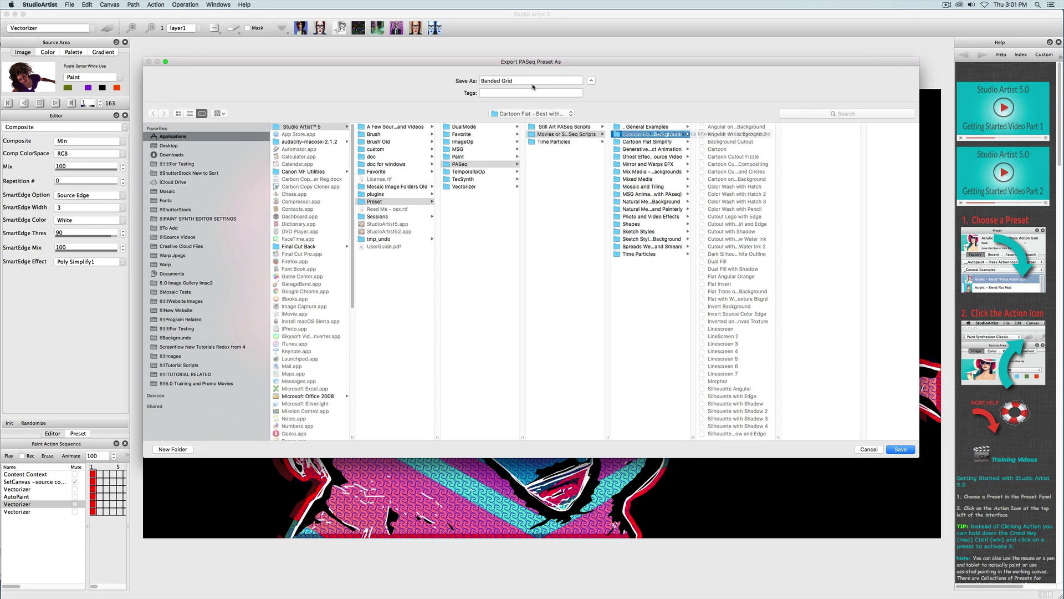
left_click(481, 79)
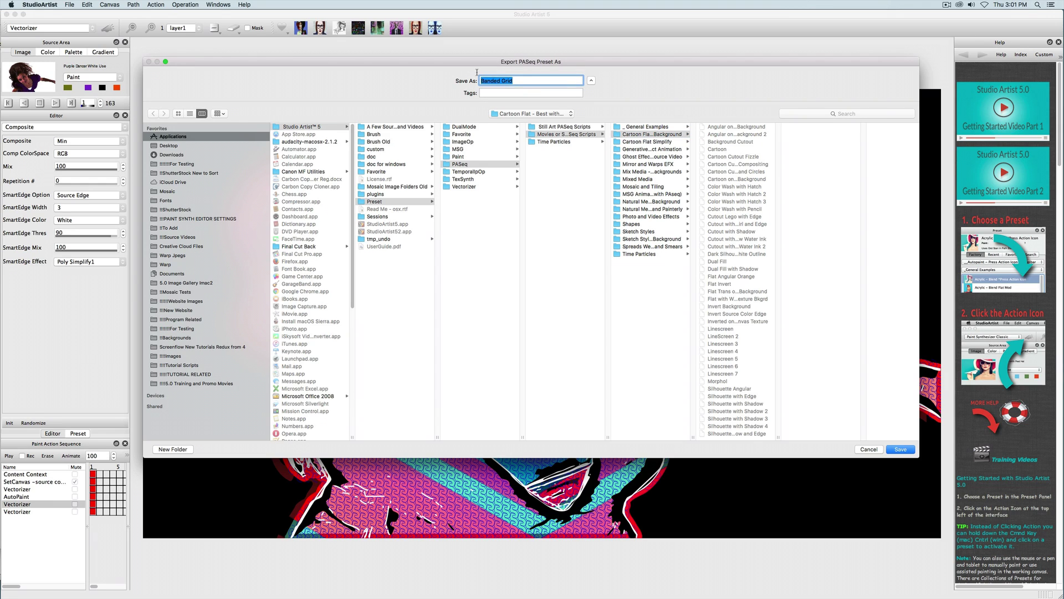
key("BackSpace")
left_click(460, 134)
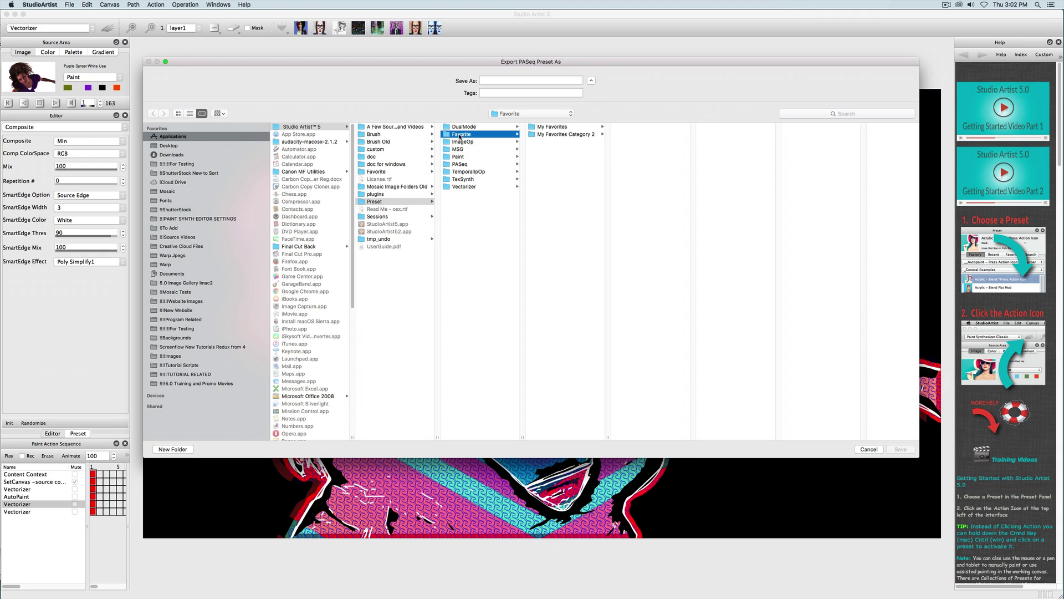
left_click(552, 128)
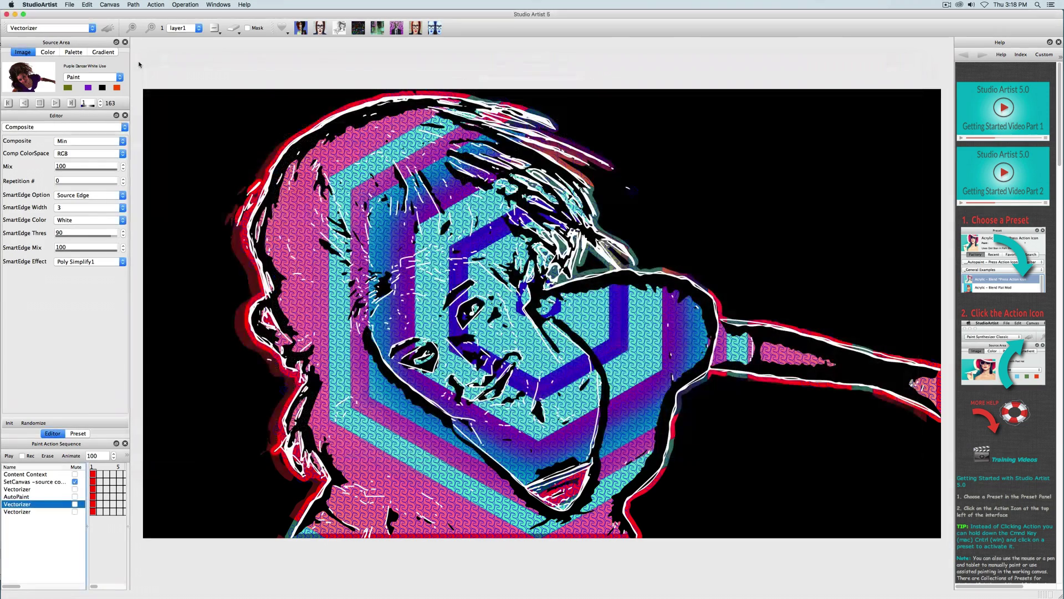
left_click(68, 5)
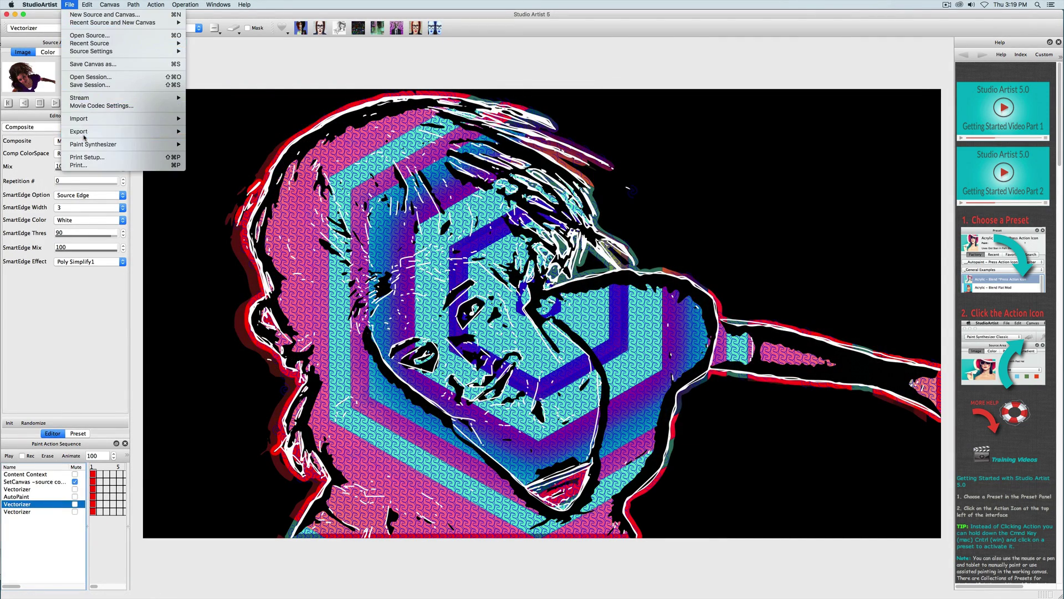
mouse_move(84, 132)
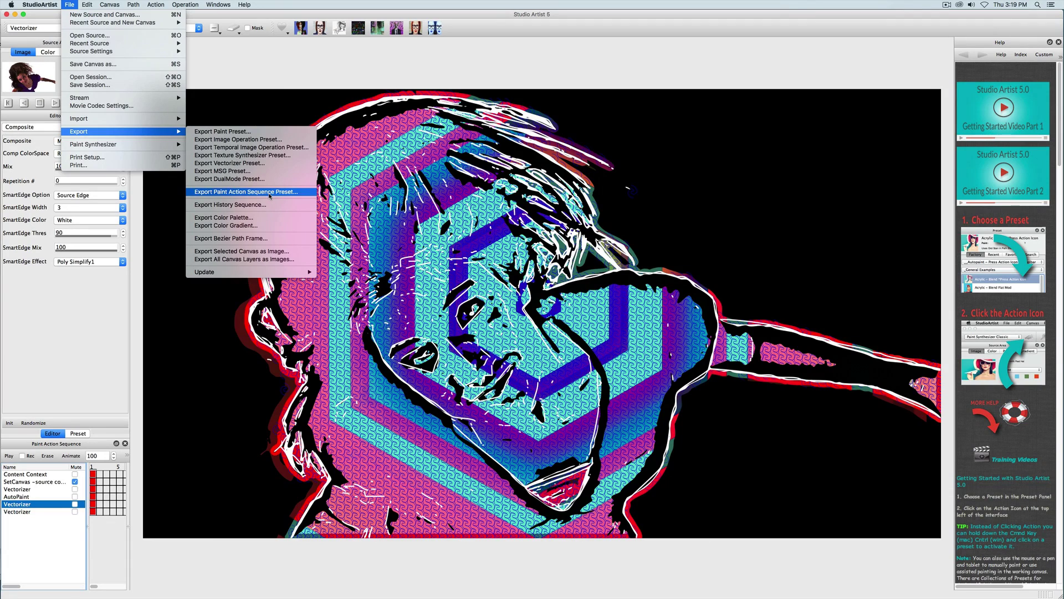
left_click(147, 195)
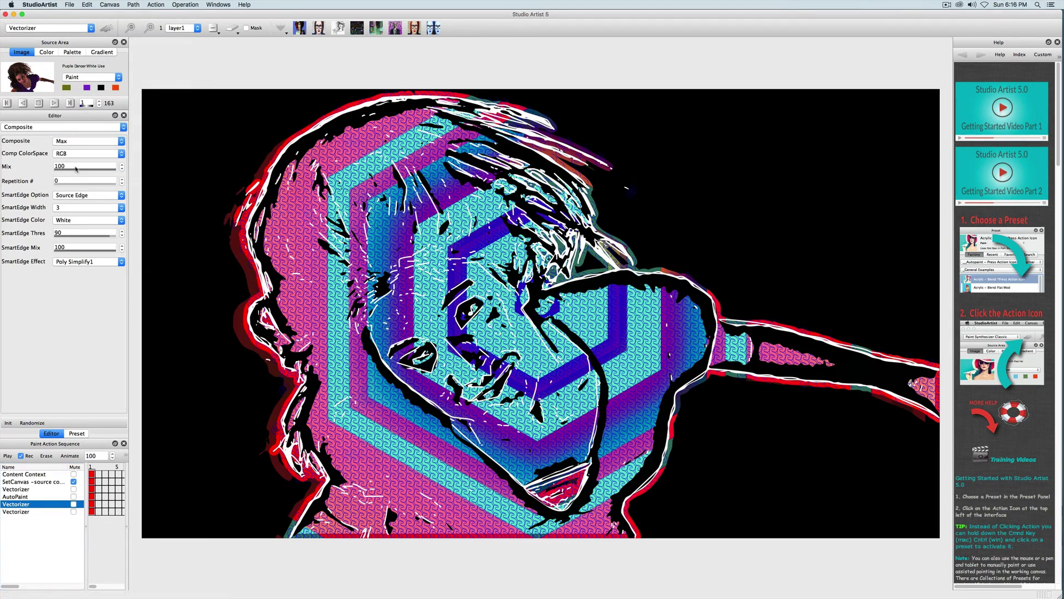
Render the source movie through the paint action sequence into a new movie, Dancer Final 2
left_click(151, 4)
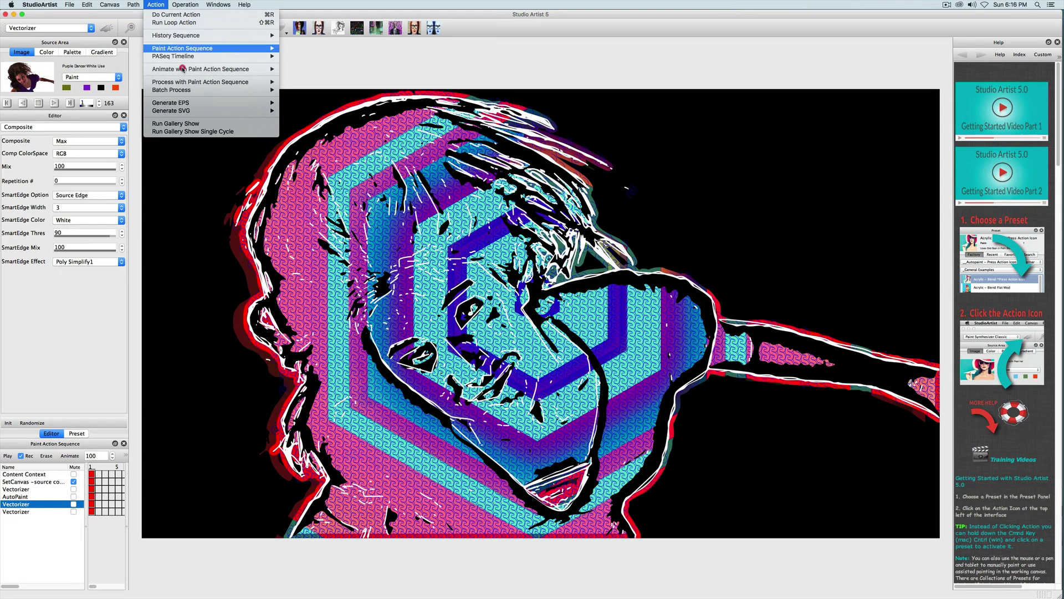
mouse_move(262, 84)
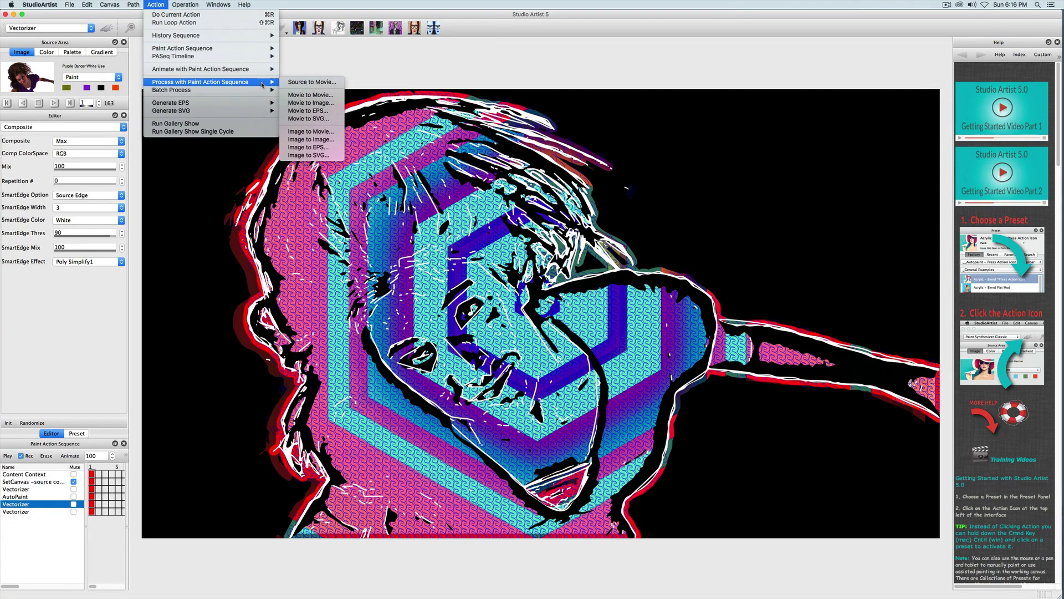
left_click(326, 83)
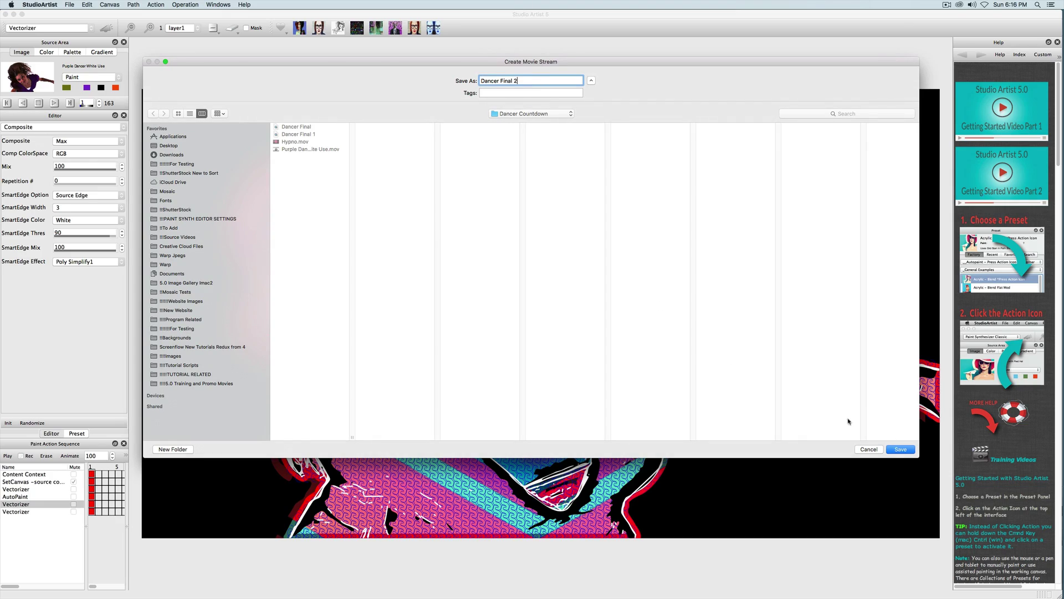
left_click(901, 449)
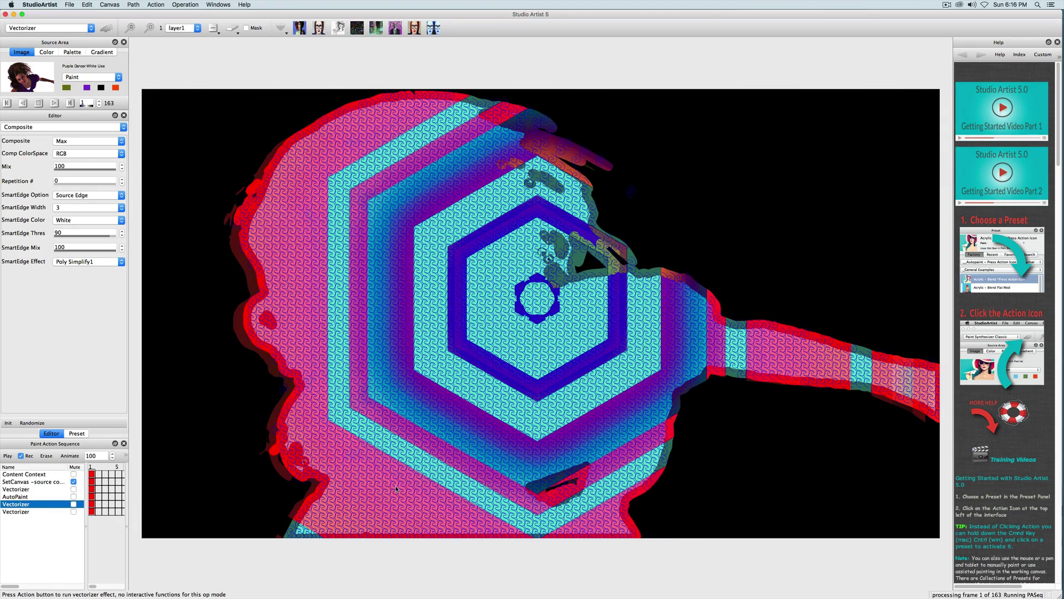